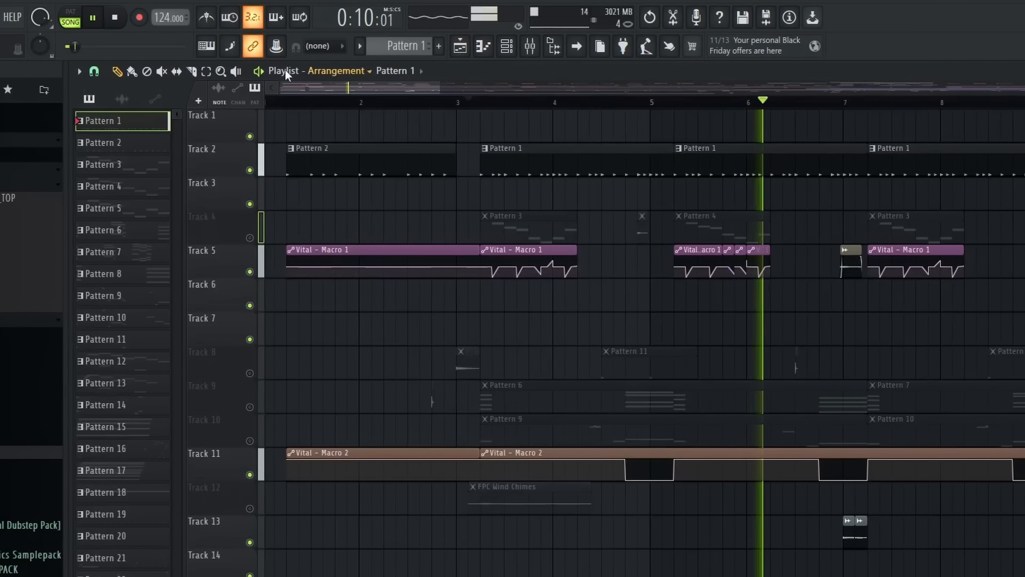
# - Select the first chord of the Electric Piano part in Pattern 6 and transpose it up so it starts on A#4
pyautogui.press('space')
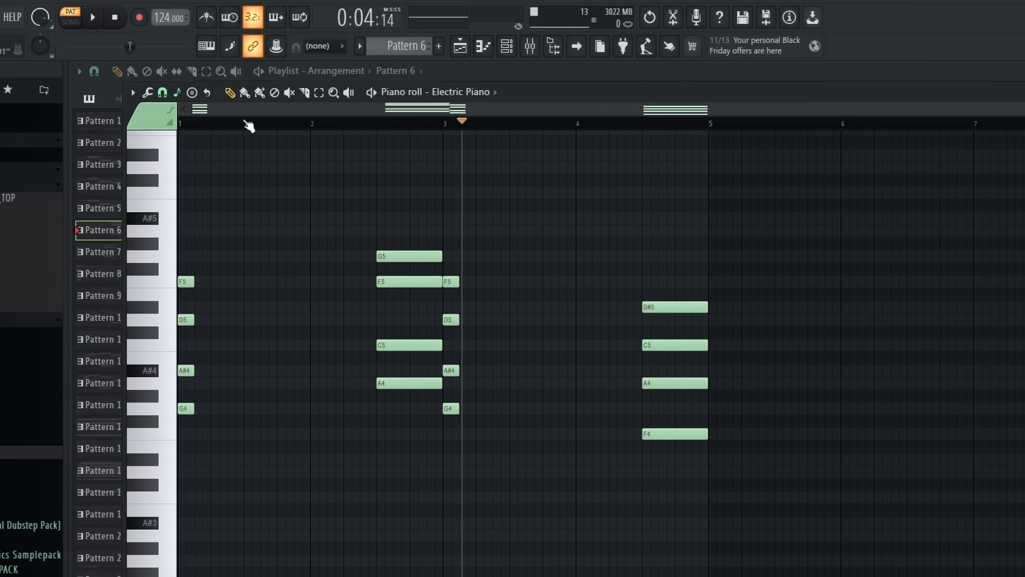
pyautogui.scroll(3, 249, 126)
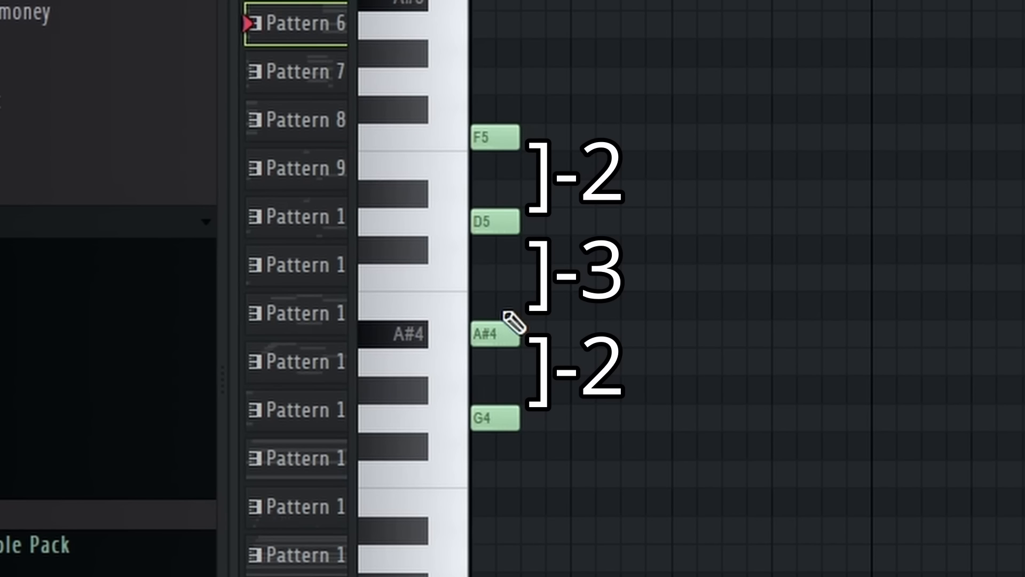
pyautogui.moveTo(611, 512); pyautogui.dragTo(499, 142)
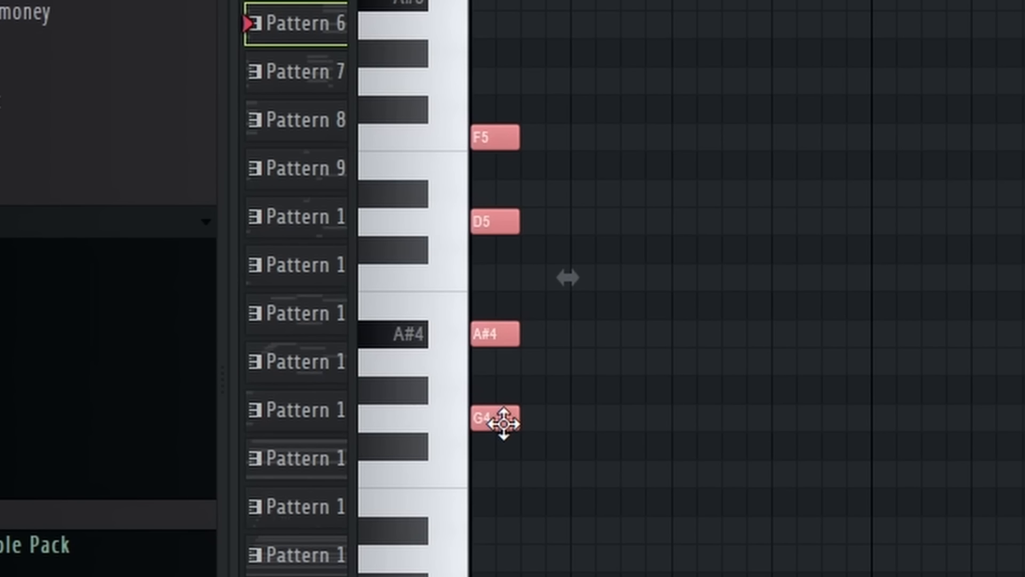
pyautogui.moveTo(482, 299); pyautogui.dragTo(485, 247)
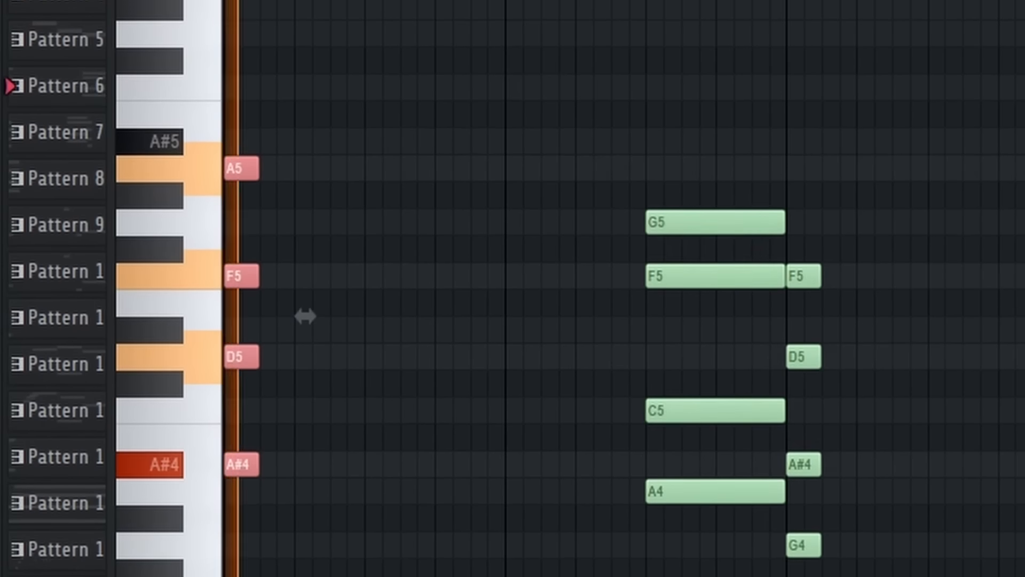
pyautogui.moveTo(224, 338); pyautogui.dragTo(225, 214)
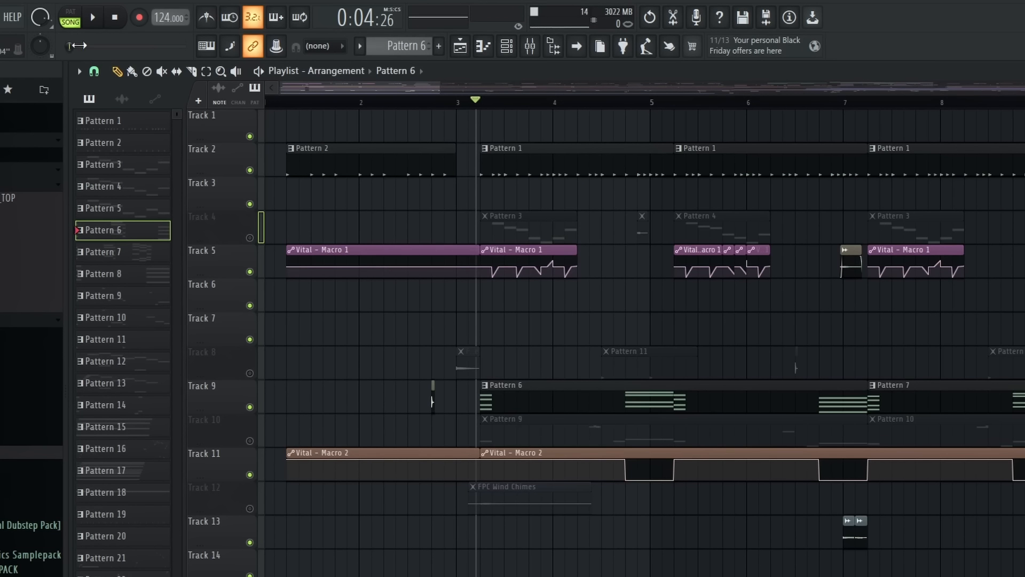
# - Play the arrangement from bar 3 to hear the electric piano chords on Track 9, and pause playback
pyautogui.press('space')
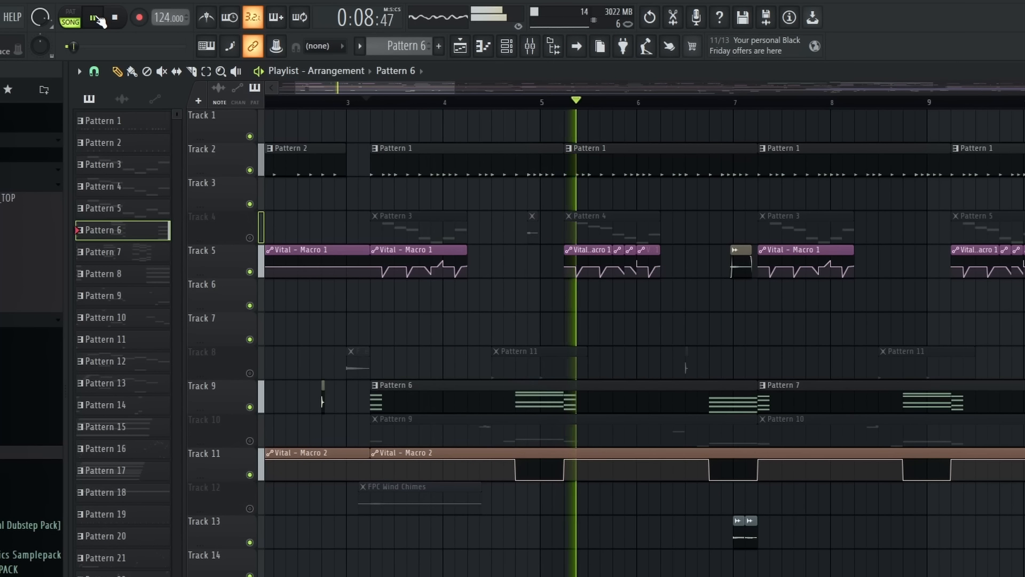
pyautogui.click(96, 18)
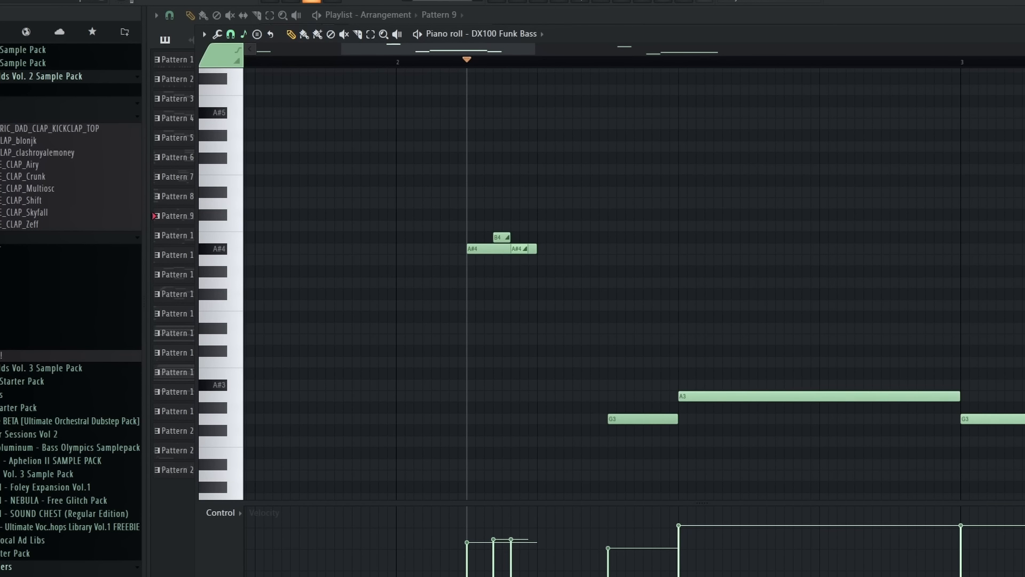
# - Audition the DX100 Funk Bass notes of Pattern 9 in the piano roll
pyautogui.press('space')
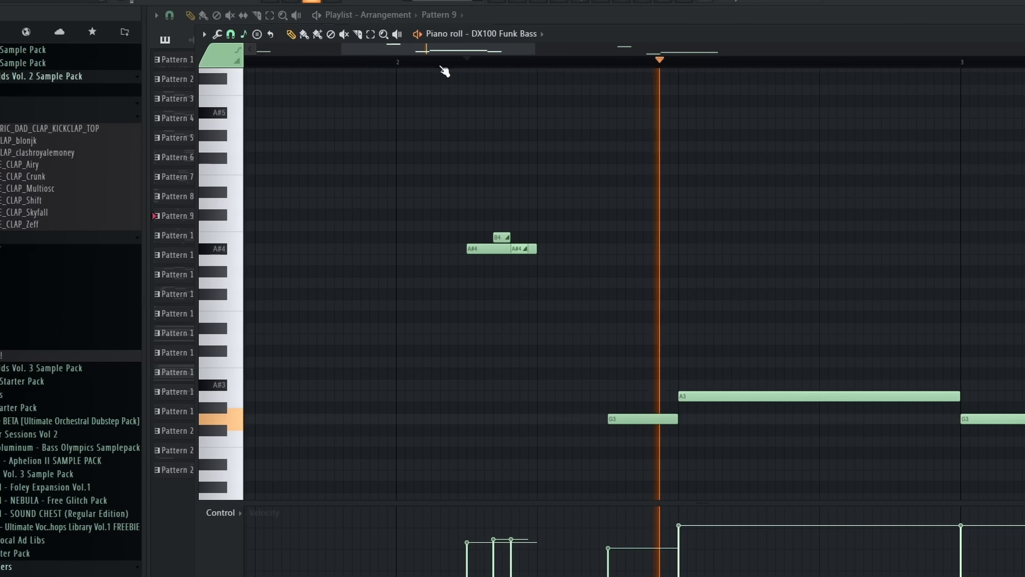
pyautogui.scroll(-5, 443, 65)
pyautogui.press('space')
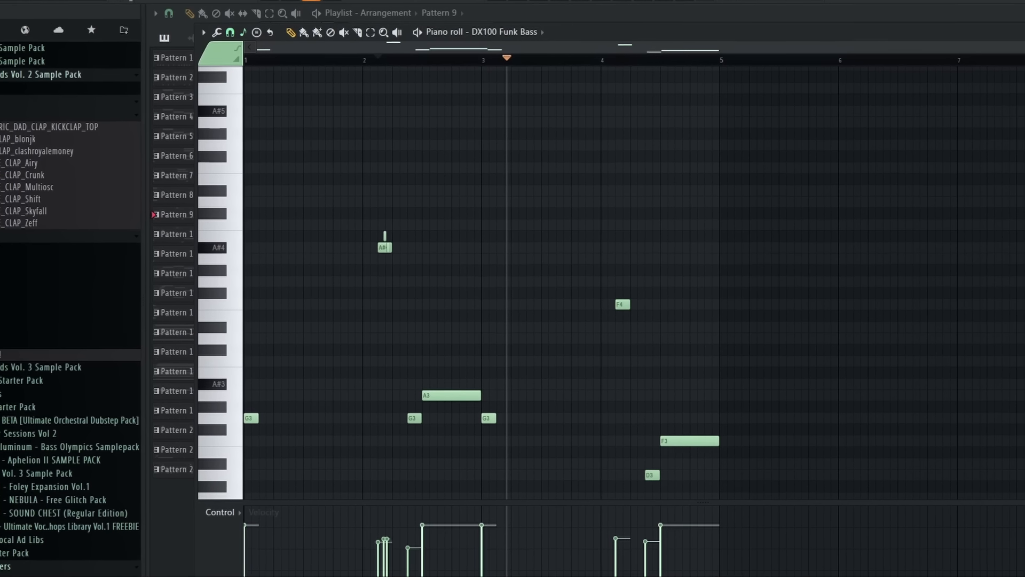
pyautogui.press('space')
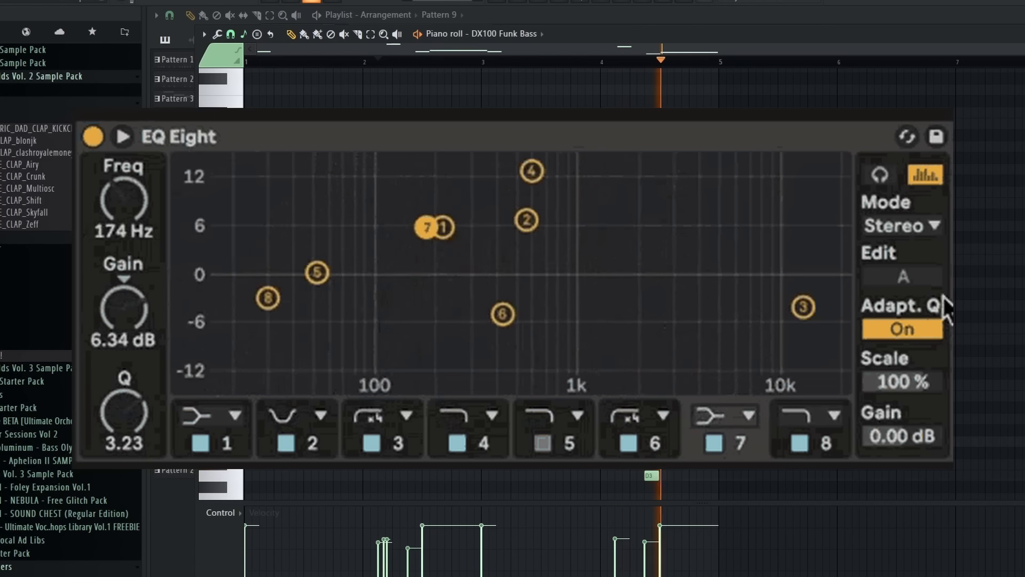
pyautogui.click(497, 1)
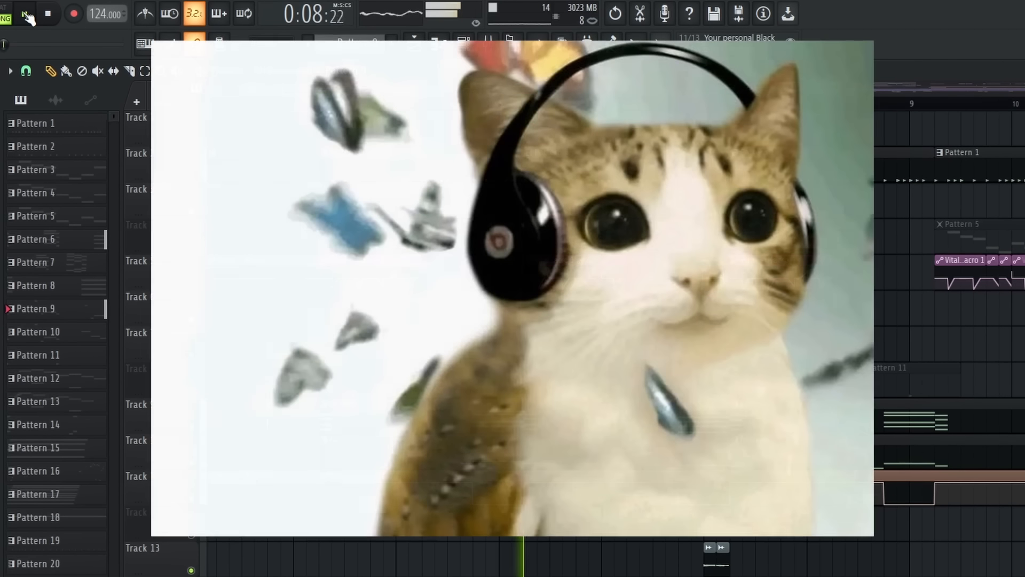
# - Play the arrangement around Pattern 3 to hear the lead together with the chords and bass
pyautogui.click(25, 15)
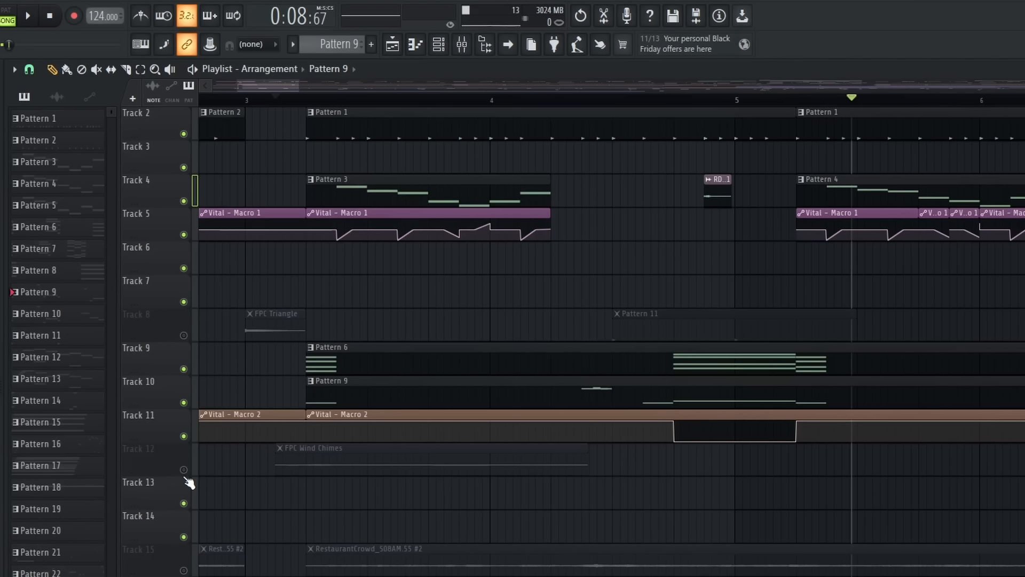
pyautogui.click(184, 470)
pyautogui.click(184, 470)
pyautogui.click(31, 16)
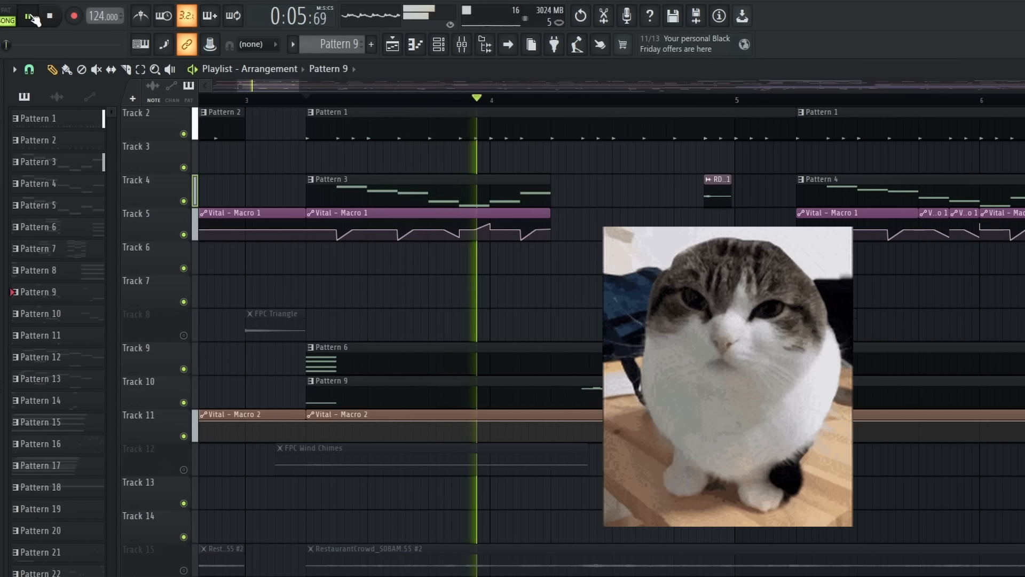
pyautogui.click(31, 17)
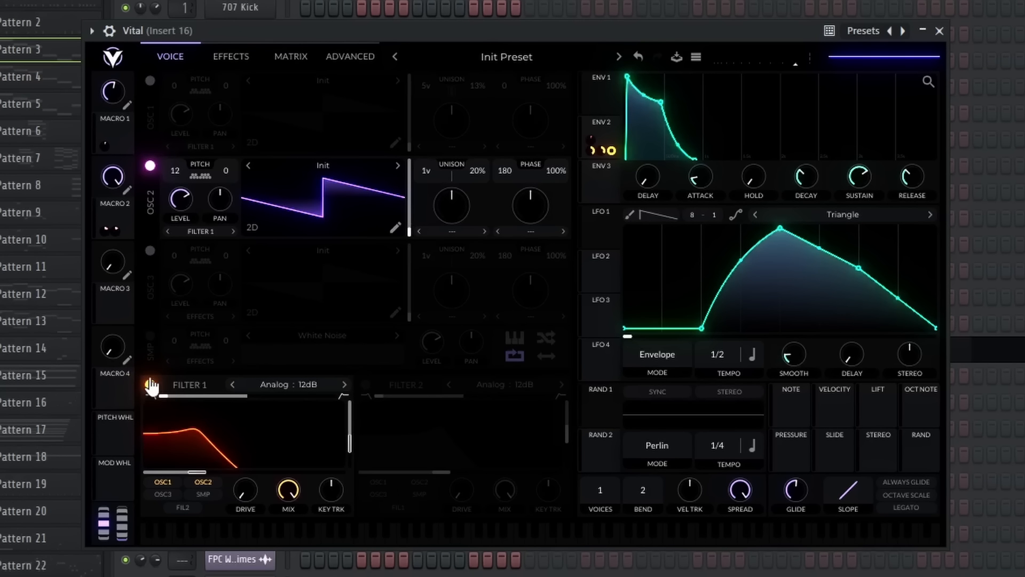
# - Play the Vital lead to hear how Filter 1 shapes the sound
pyautogui.press('space')
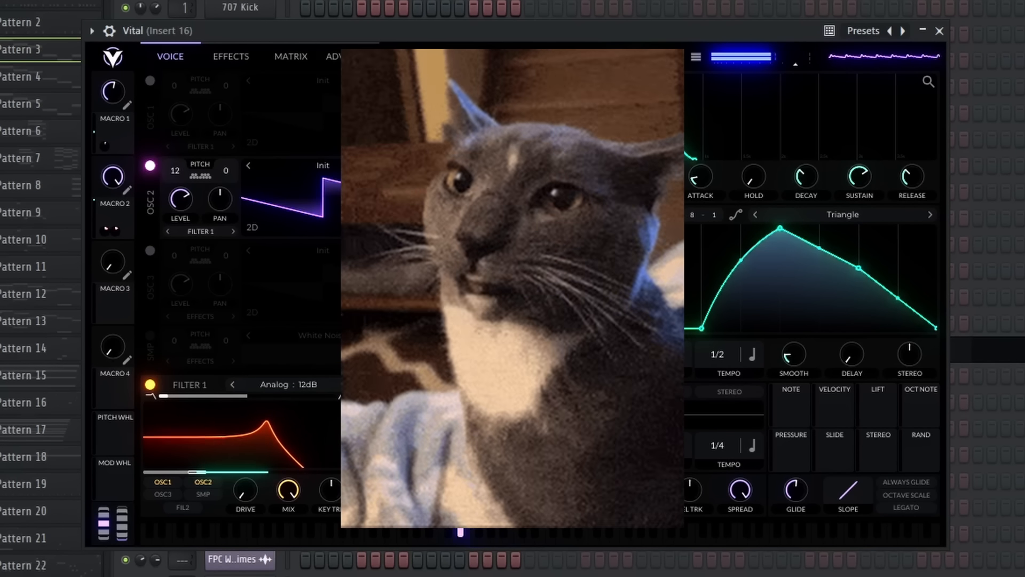
pyautogui.press('space')
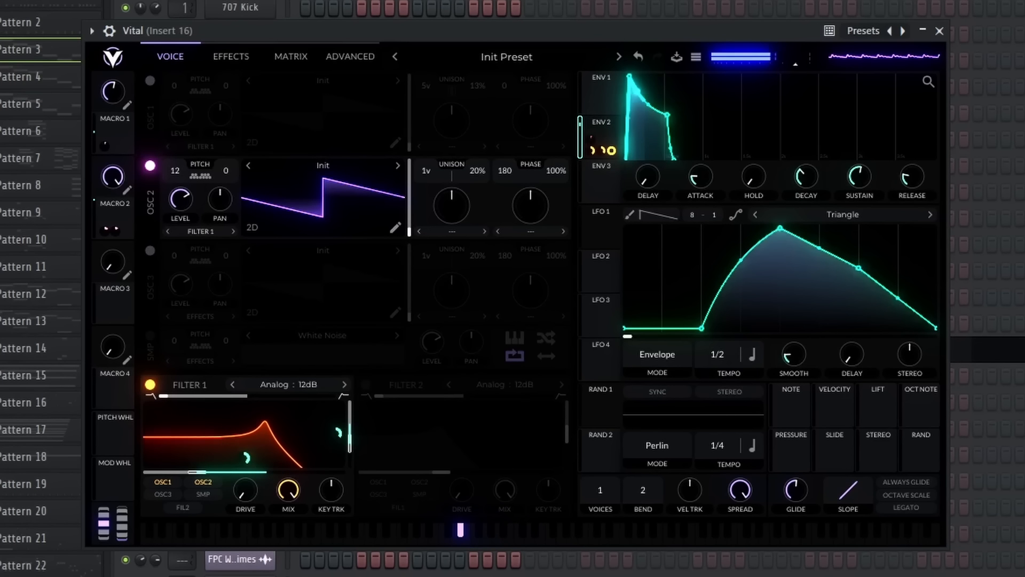
# - Turn on the Distortion, Delay and Reverb effects in the Vital lead patch
pyautogui.click(231, 56)
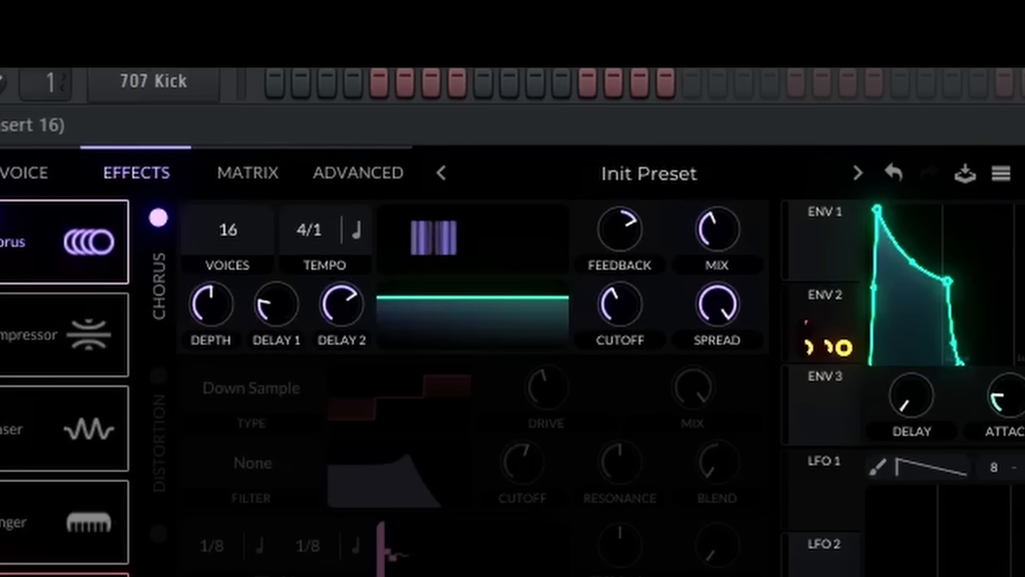
pyautogui.click(158, 375)
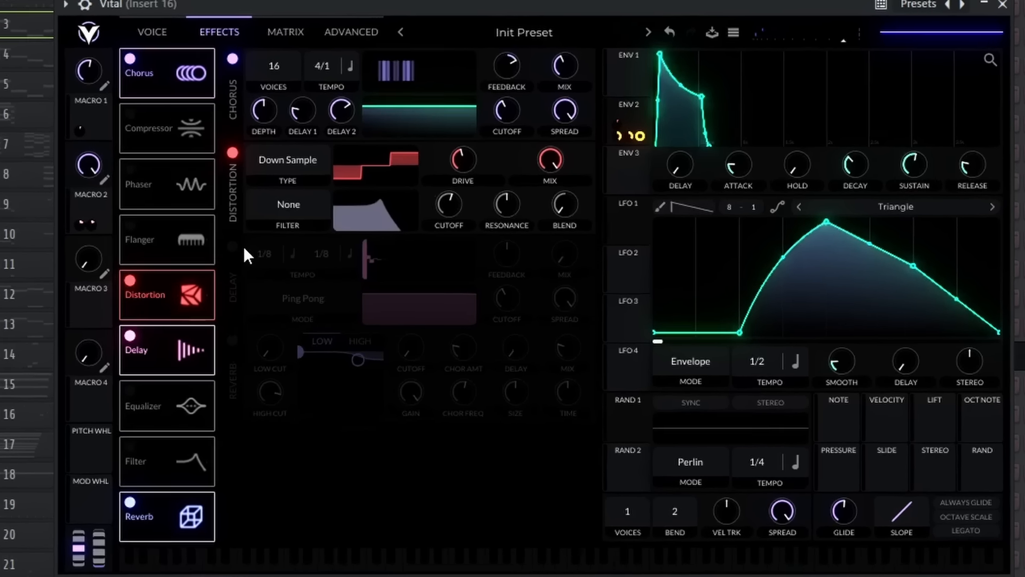
pyautogui.click(243, 251)
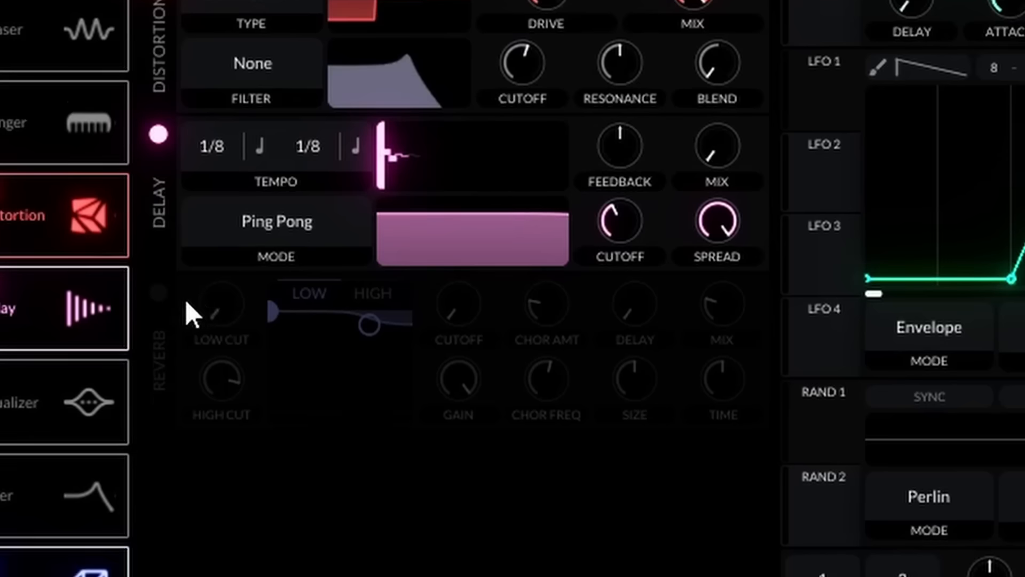
pyautogui.click(158, 376)
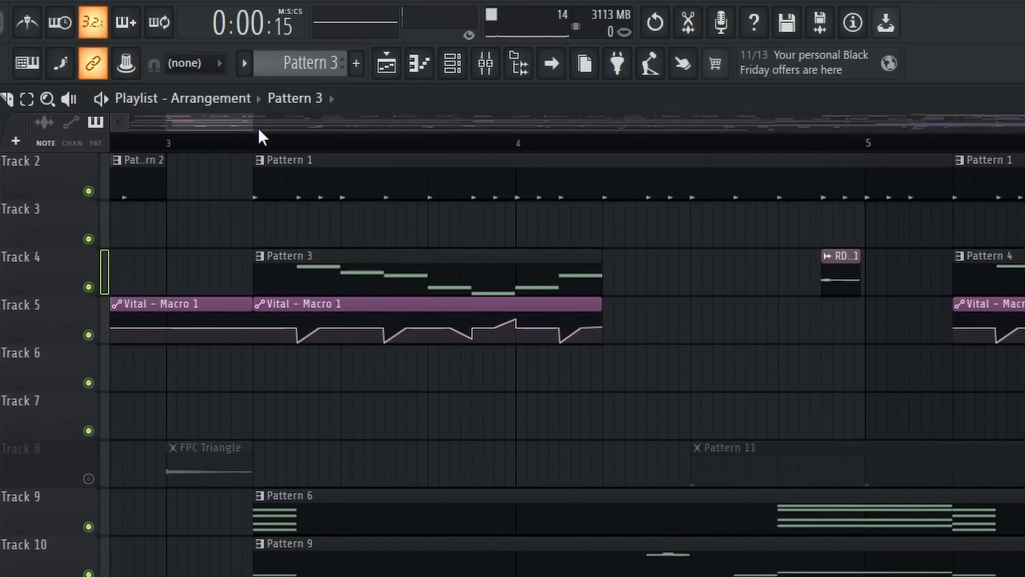
# - Play Pattern 3 with the Vital Macro 1 automation on Track 5 muted, and unmute that track
pyautogui.scroll(3, 286, 144)
pyautogui.click(375, 140)
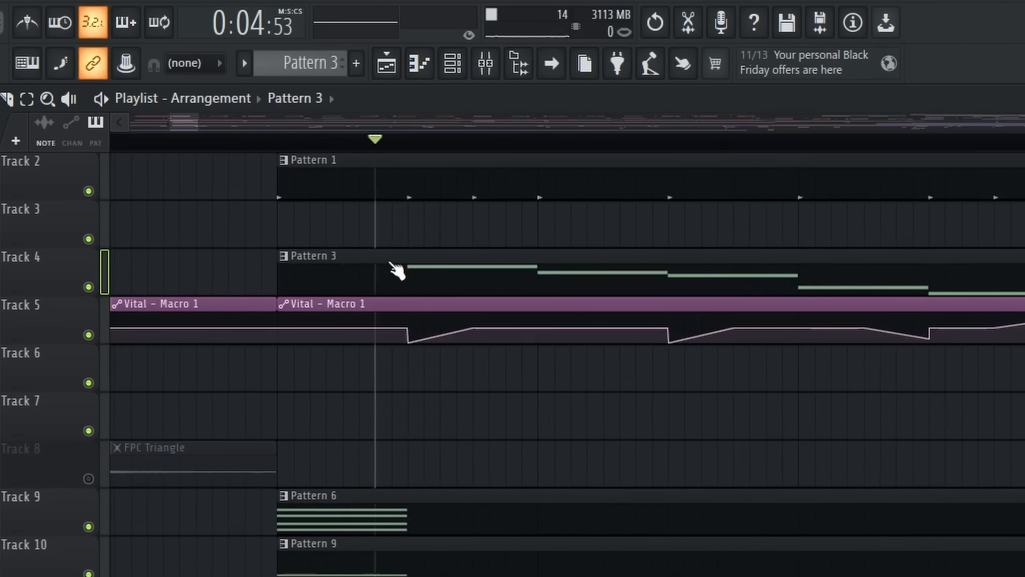
pyautogui.click(417, 302)
pyautogui.click(89, 334)
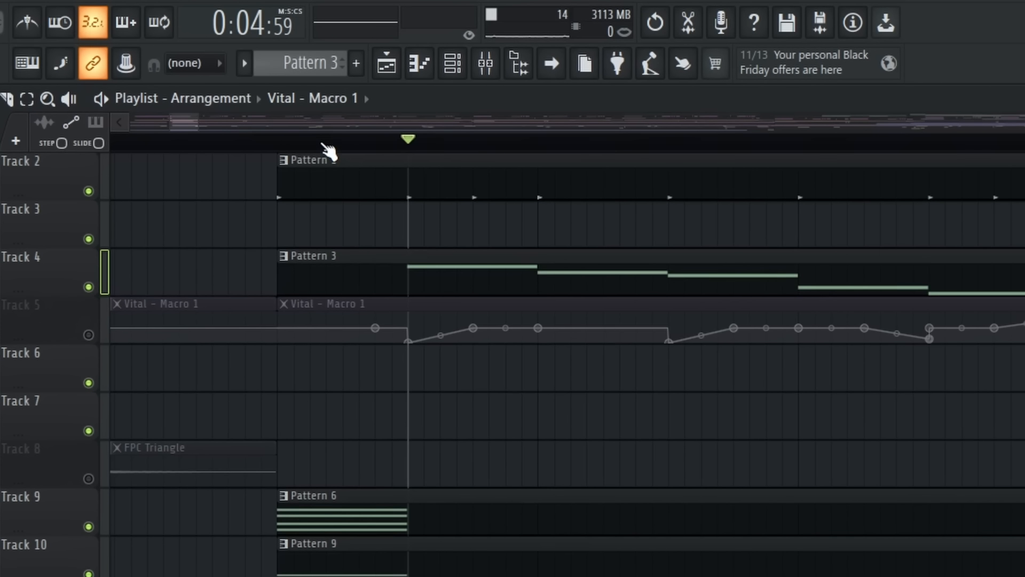
pyautogui.press('space')
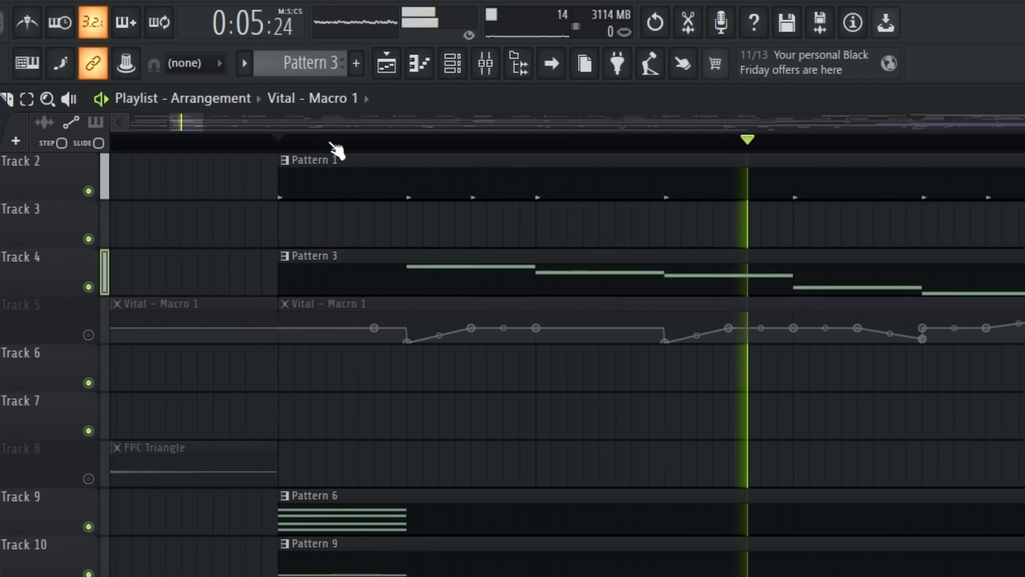
pyautogui.scroll(-5, 336, 154)
pyautogui.scroll(4, 373, 147)
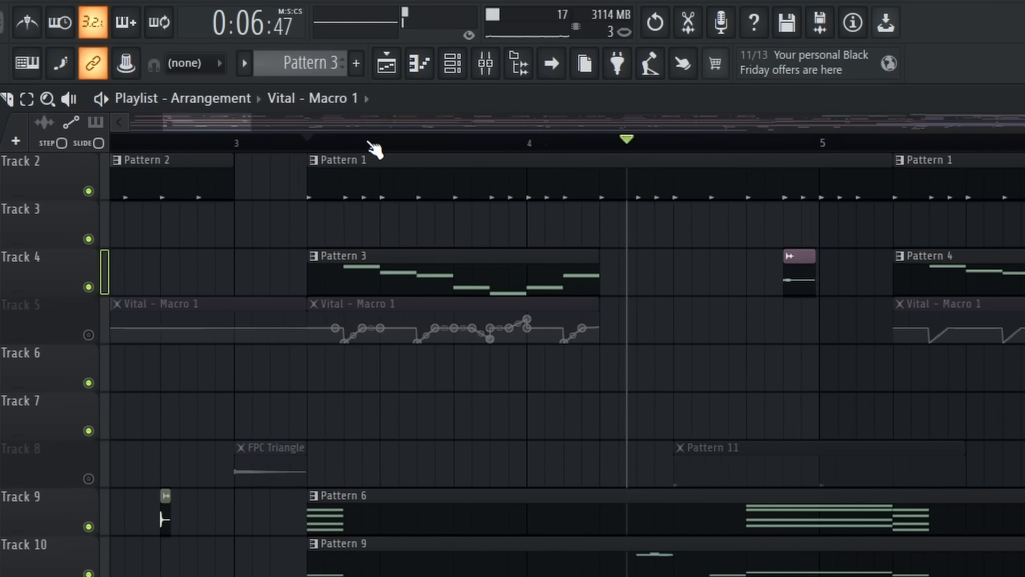
pyautogui.press('space')
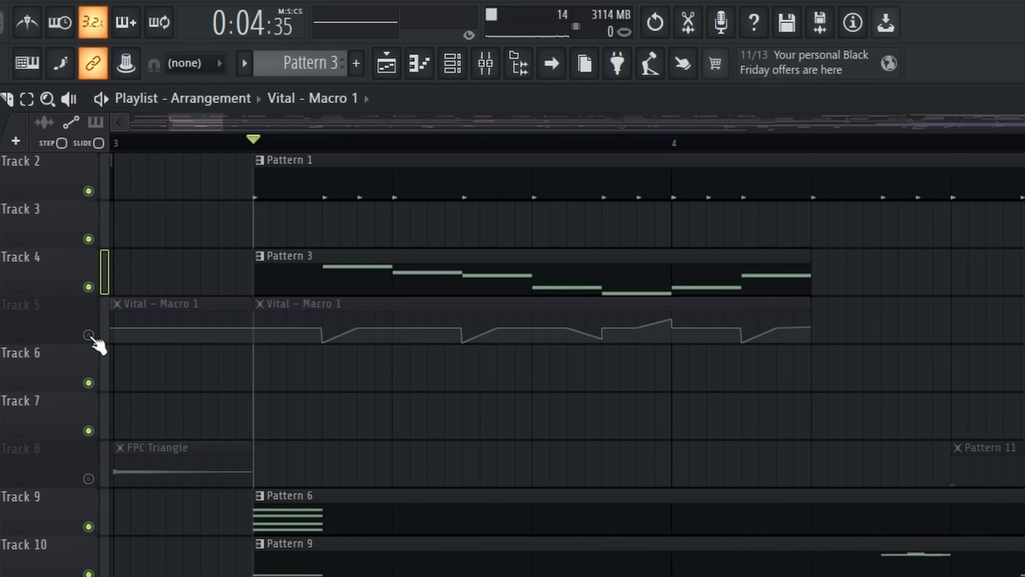
pyautogui.click(89, 335)
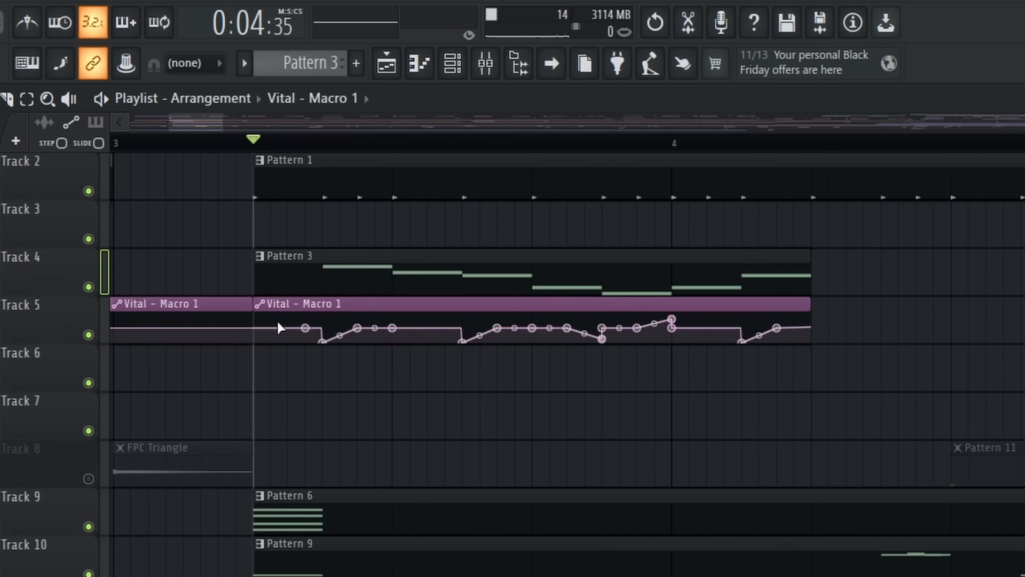
# - Play the lead section from the start of Pattern 3 with the Vital Macro 1 automation active
pyautogui.scroll(1, 366, 453)
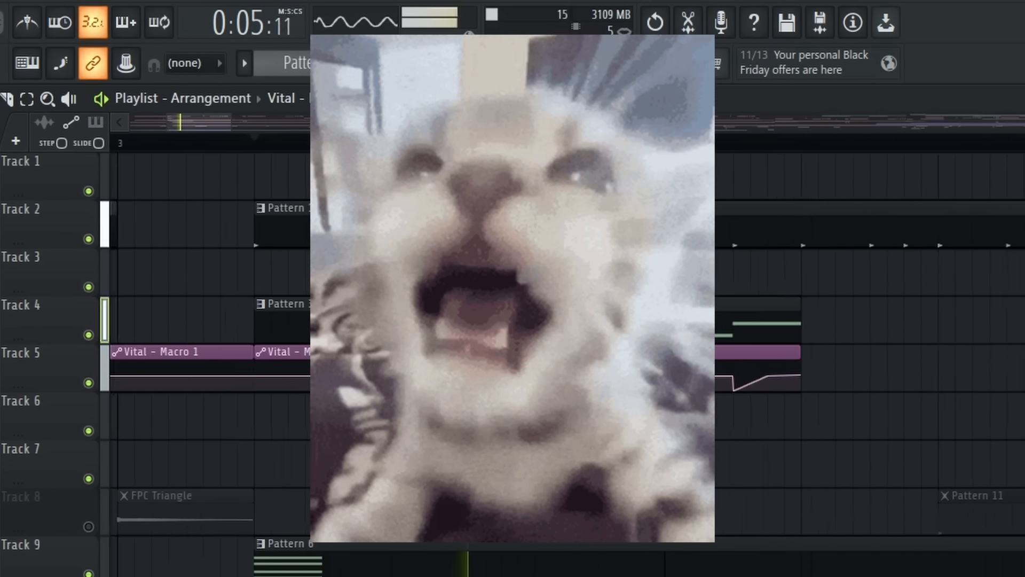
pyautogui.scroll(-2, 332, 289)
pyautogui.press('space')
pyautogui.moveTo(192, 123); pyautogui.dragTo(200, 123)
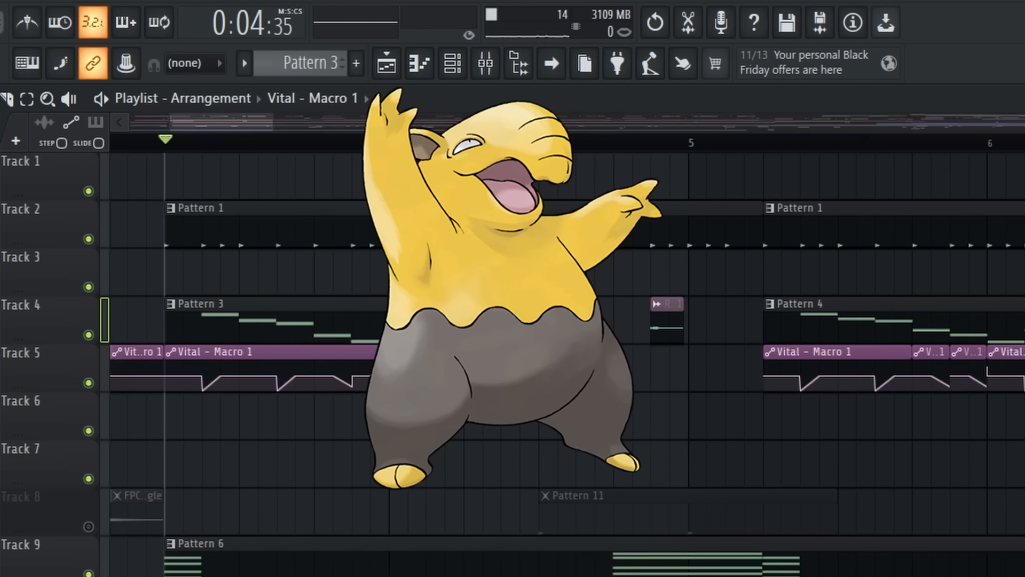
pyautogui.press('space')
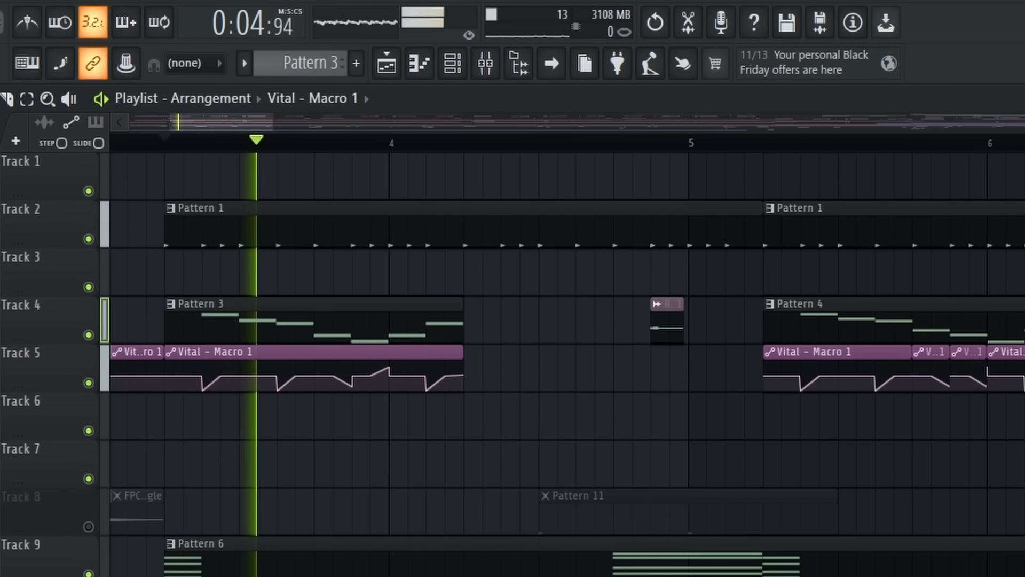
pyautogui.scroll(-5, 494, 160)
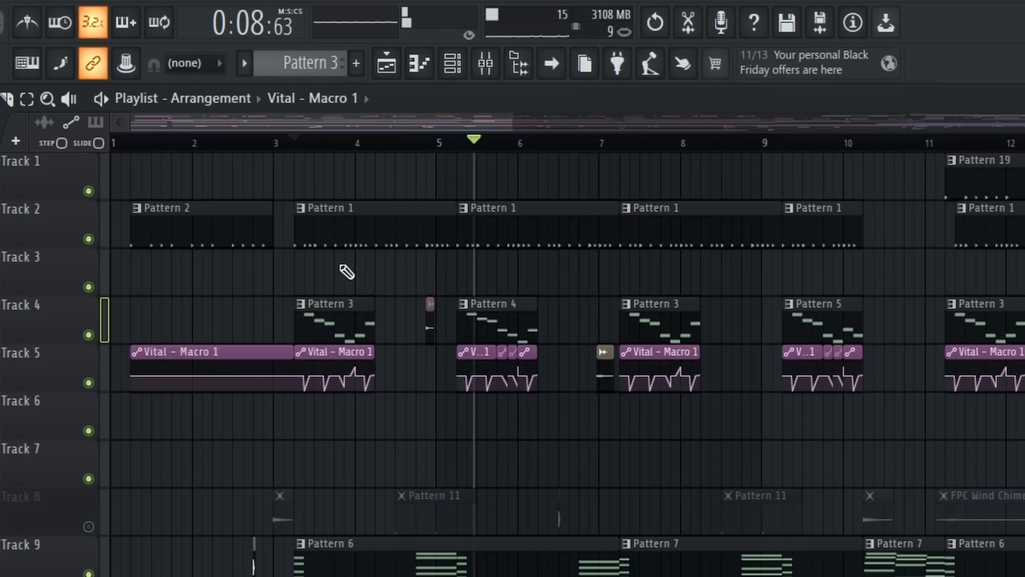
# - Place the playhead at the short audio clip on Track 4 just before bar 5
pyautogui.scroll(-1, 396, 213)
pyautogui.scroll(5, 443, 143)
pyautogui.click(422, 148)
pyautogui.scroll(-1, 427, 142)
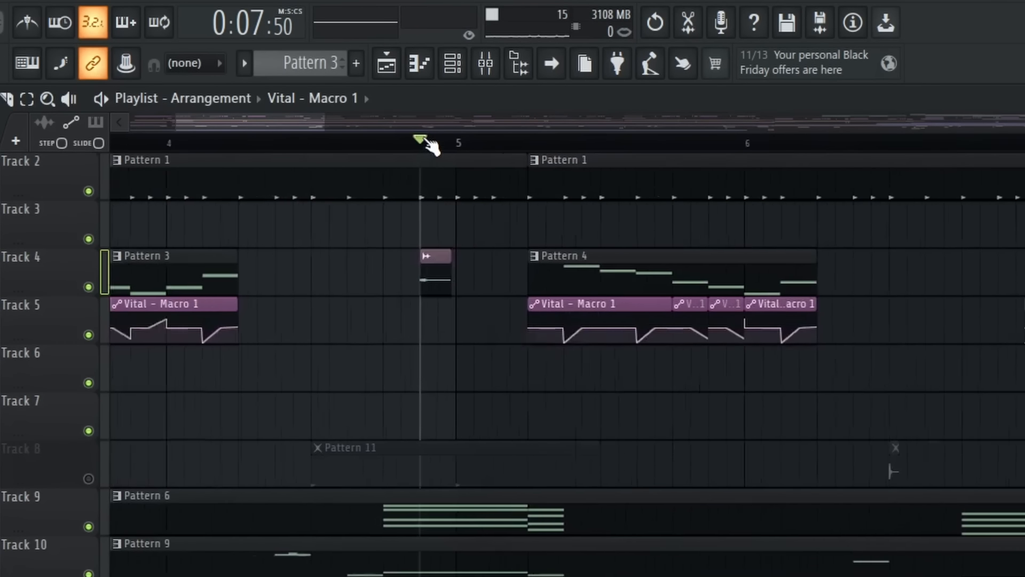
# - Unmute Track 8, which holds the Pattern 11 and FPC Wind Chimes clips
pyautogui.scroll(-3, 429, 143)
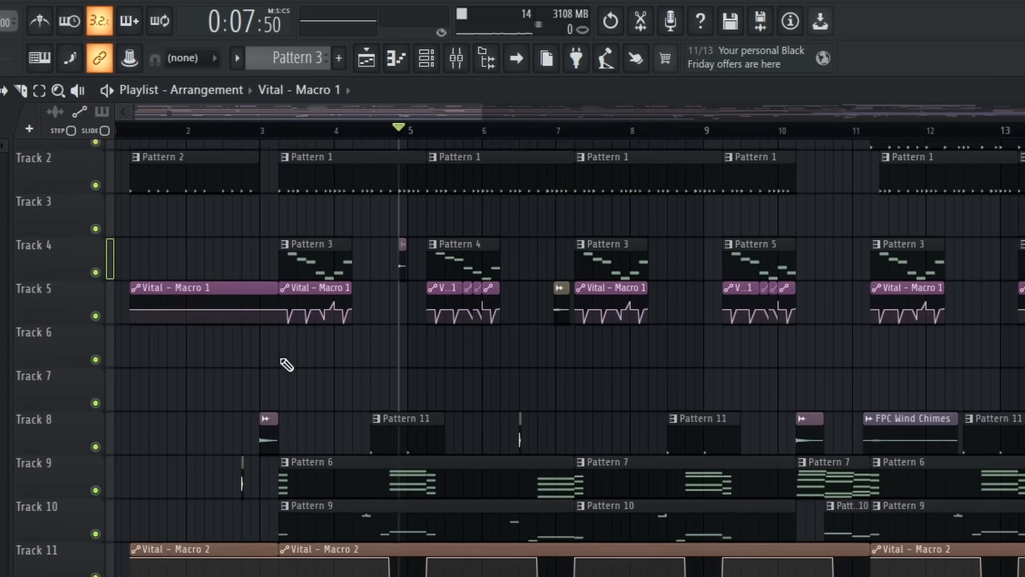
pyautogui.scroll(1, 286, 362)
pyautogui.scroll(3, 256, 140)
pyautogui.scroll(-2, 256, 140)
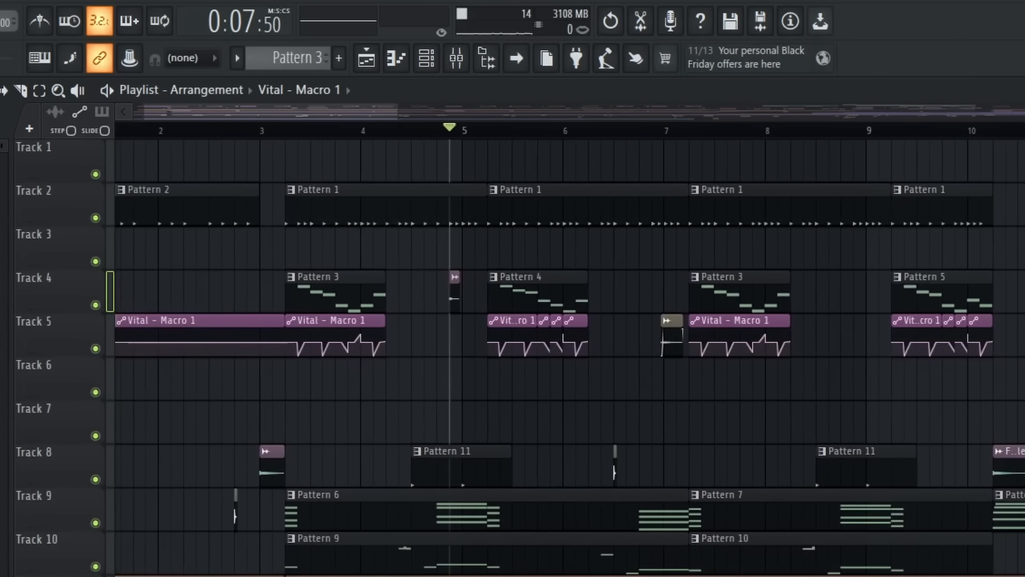
pyautogui.scroll(2, 265, 135)
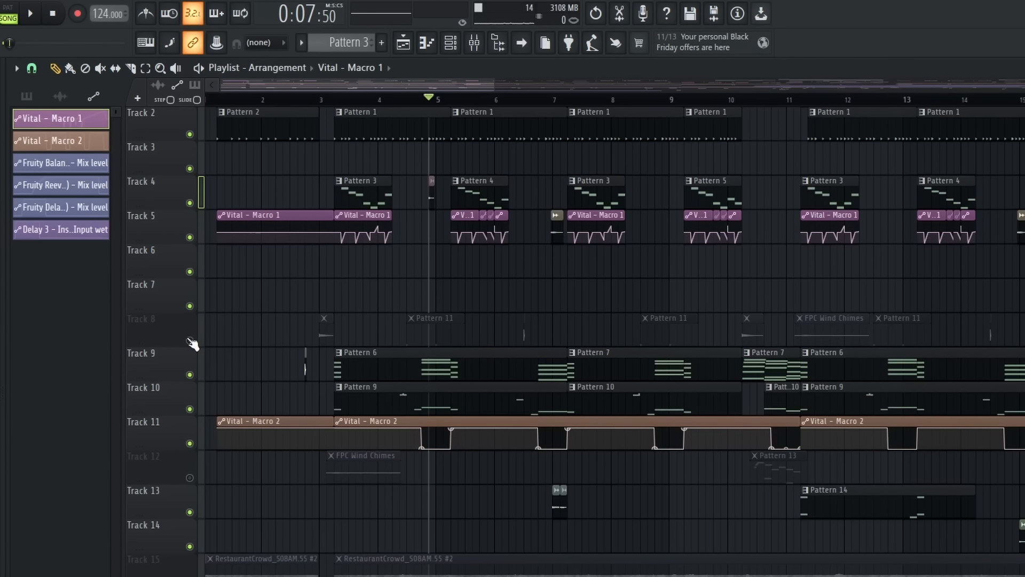
pyautogui.click(190, 340)
pyautogui.scroll(1, 295, 162)
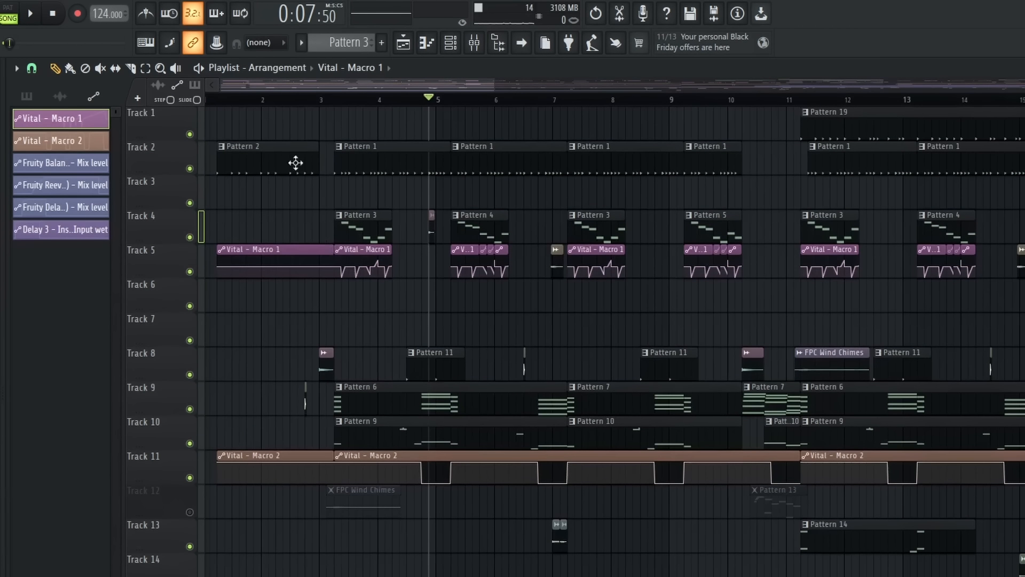
# - Unmute Track 12, which holds the FPC Wind Chimes clip, and play the arrangement from its opening through the chimes at bar 3
pyautogui.scroll(3, 321, 103)
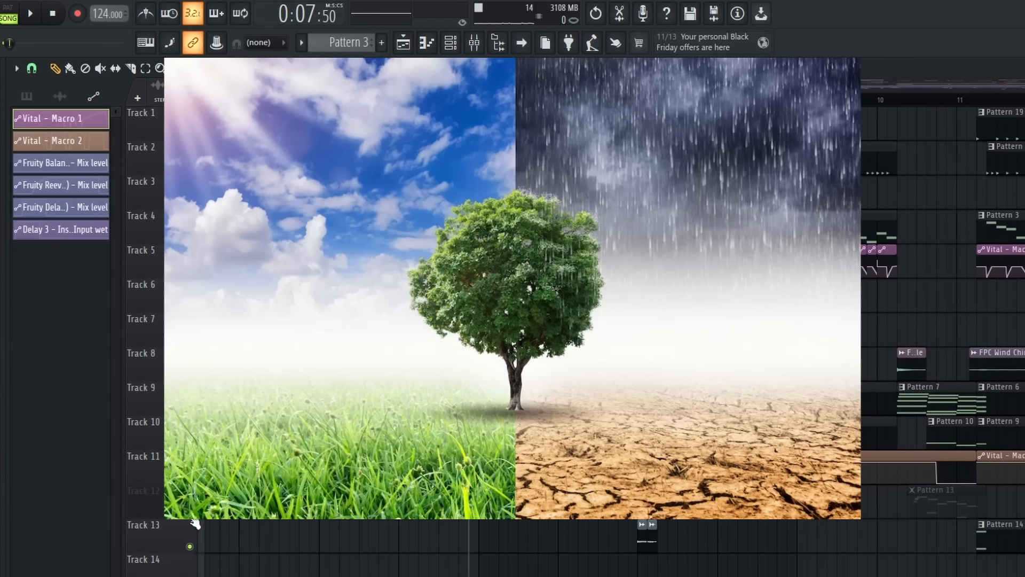
pyautogui.click(189, 512)
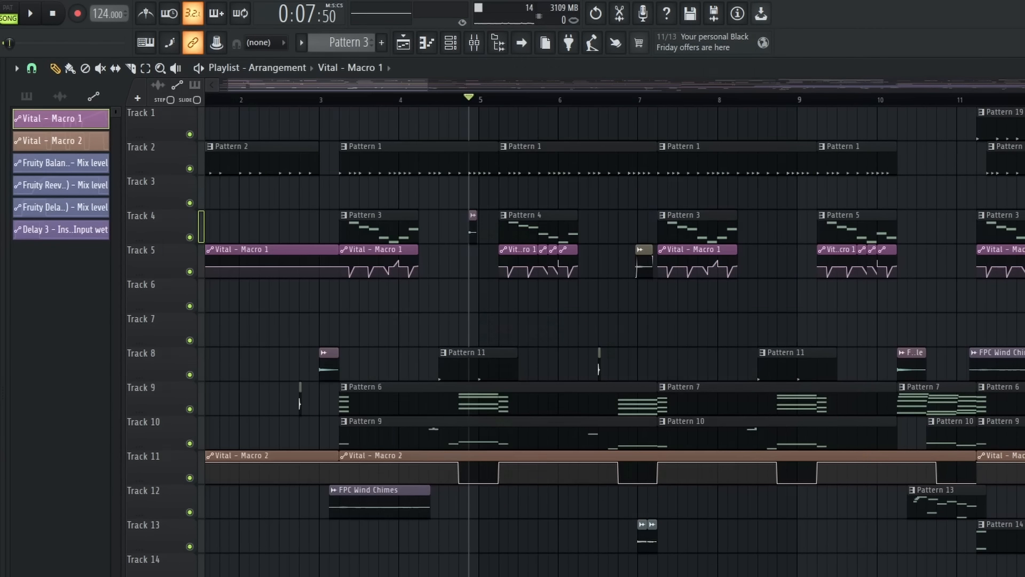
pyautogui.scroll(2, 295, 101)
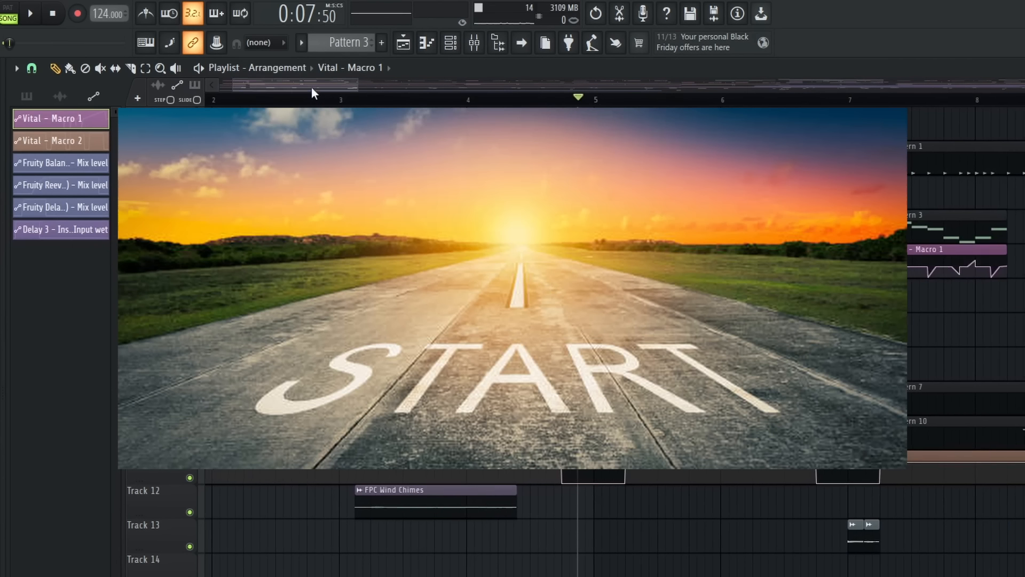
pyautogui.click(32, 15)
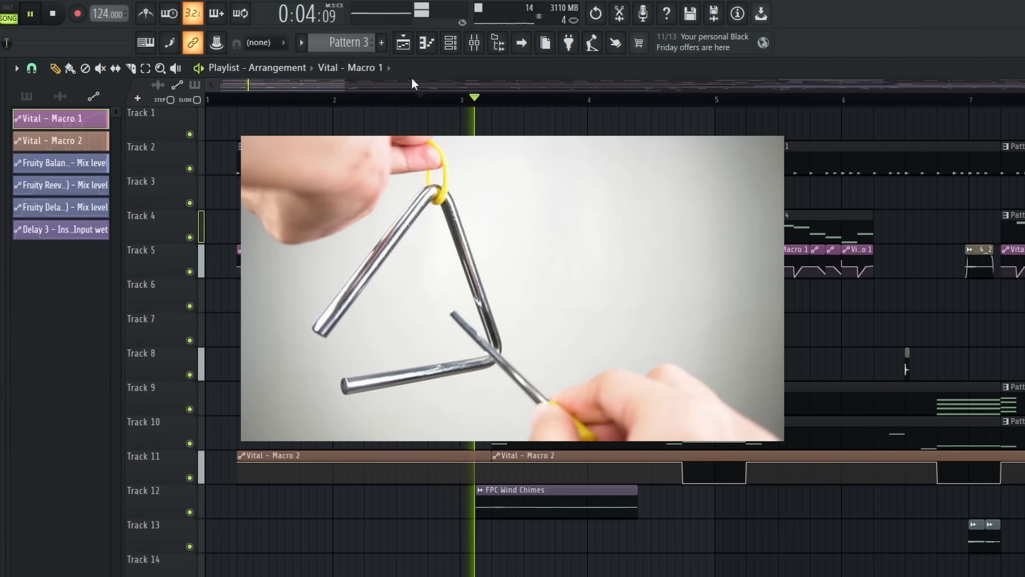
pyautogui.moveTo(306, 84); pyautogui.dragTo(313, 86)
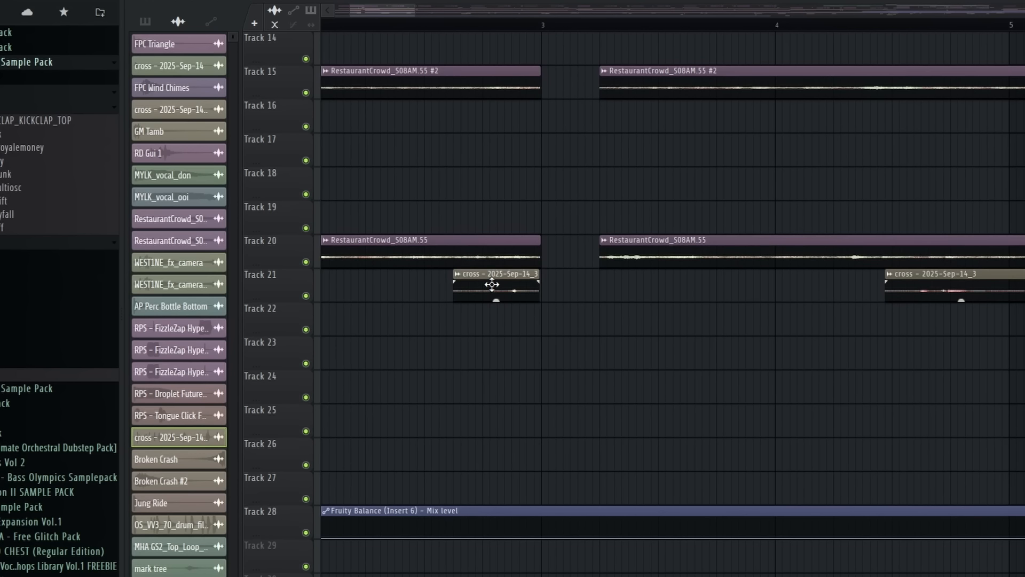
# - Open the channel settings of the cross - 2025-Sep-14_3 clip on Track 21 and reset its pitch
pyautogui.doubleClick(492, 287)
pyautogui.rightClick(524, 152)
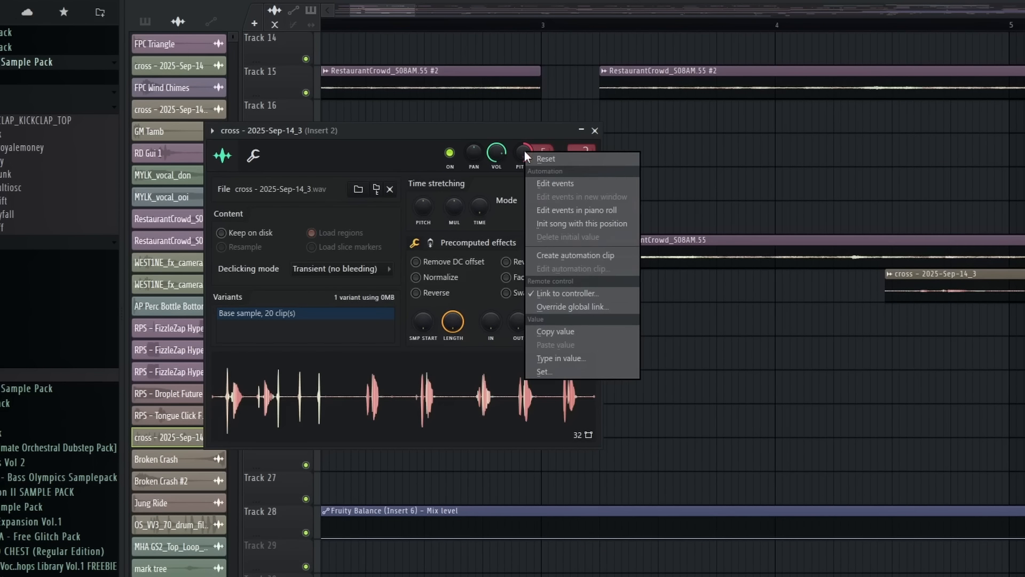
pyautogui.click(543, 159)
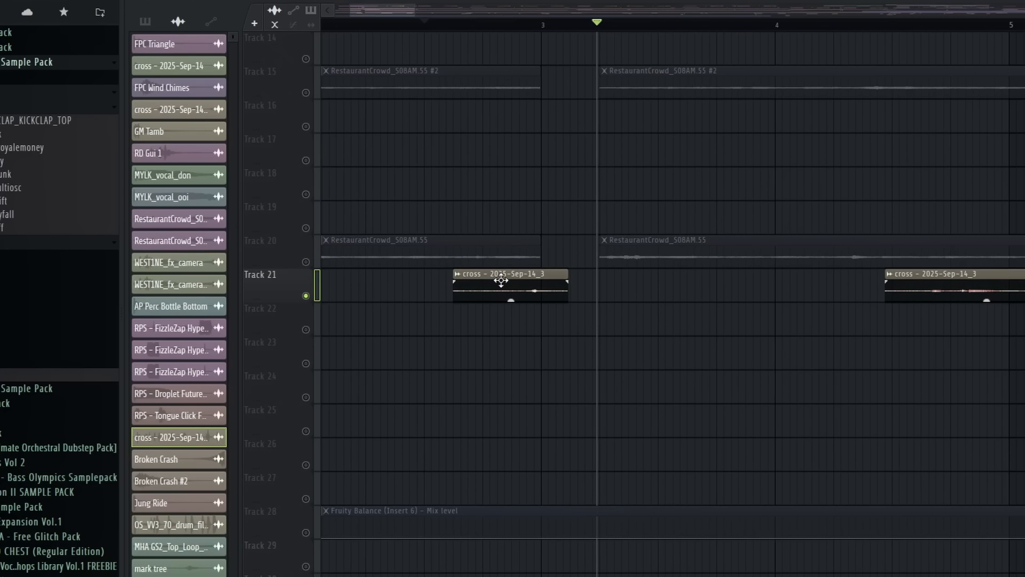
# - Restore the pitch of the cross - 2025-Sep-14_3 clip and play Track 21 from the clip's start just before bar 3
pyautogui.doubleClick(502, 281)
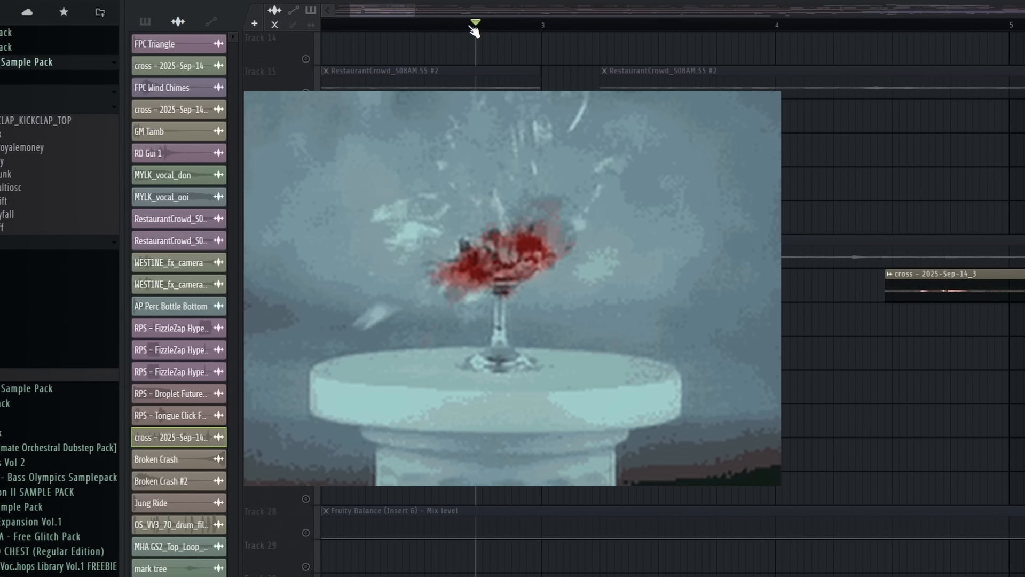
pyautogui.click(454, 25)
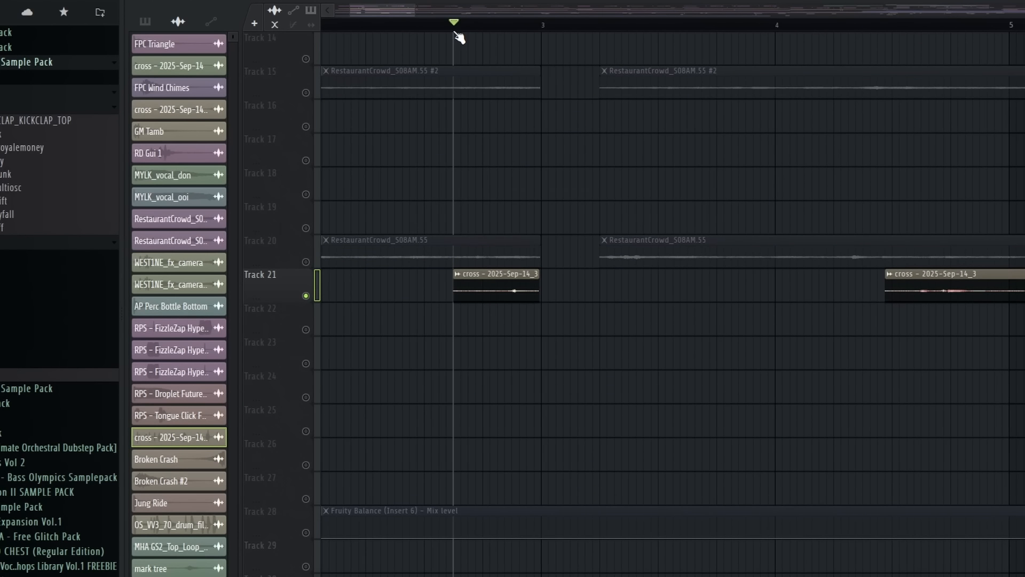
pyautogui.press('space')
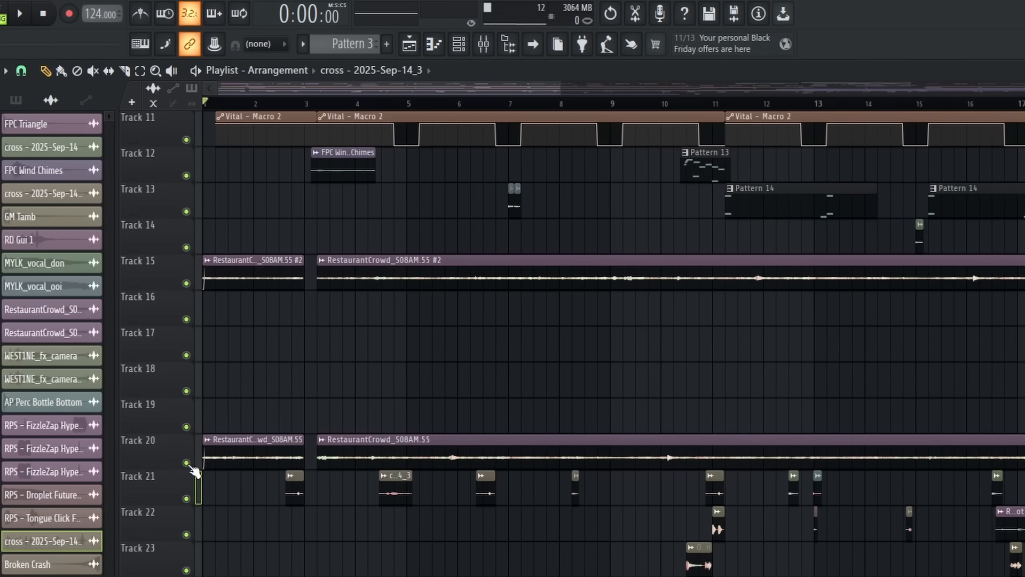
# - Mute the two RestaurantCrowd_S08AM.55 ambience layers on Tracks 20 and 15
pyautogui.click(186, 463)
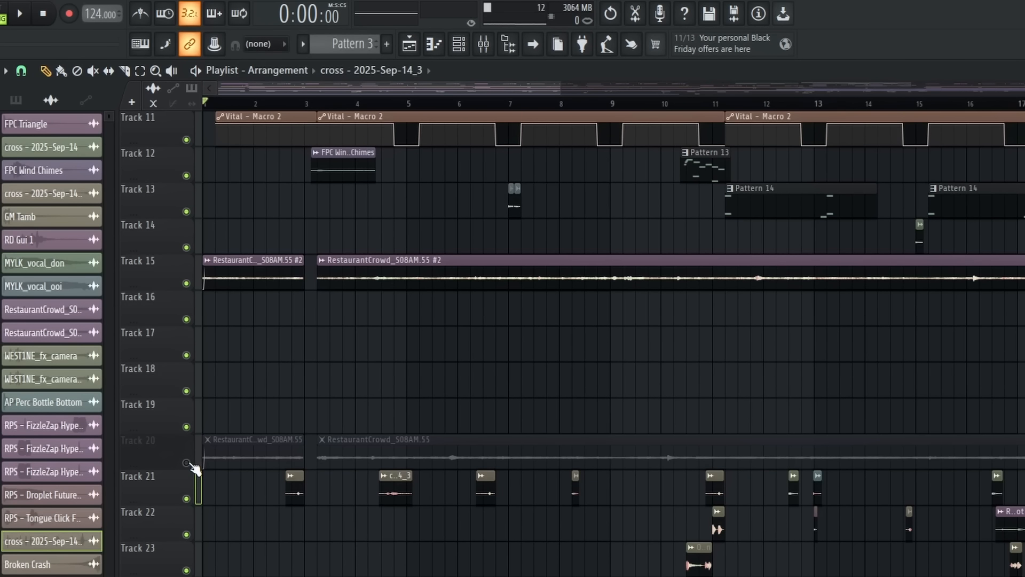
pyautogui.click(186, 283)
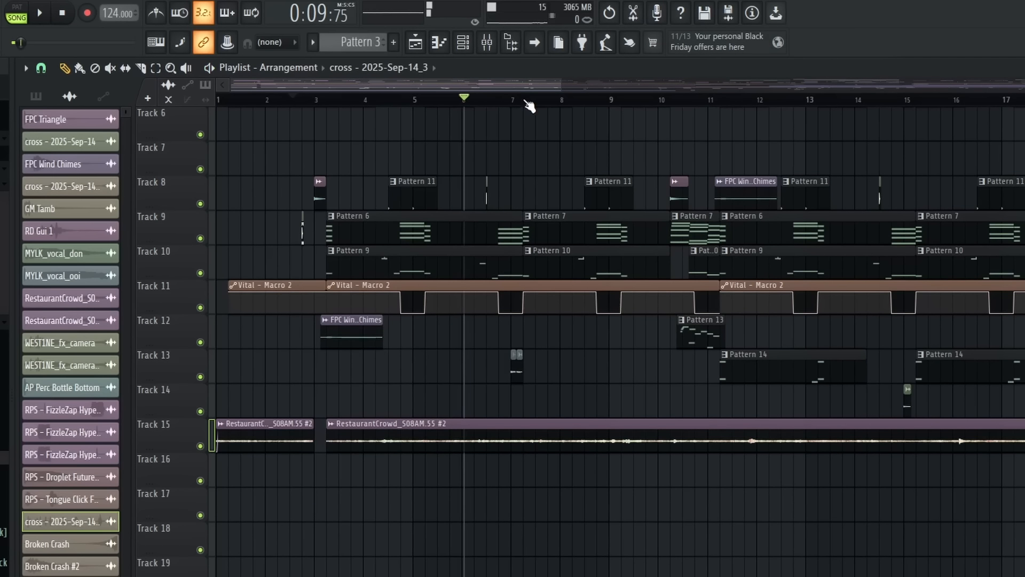
# - View the Electric Piano notes of Pattern 7 from the bar 10 transition and play the chord run at bar 4 of the pattern
pyautogui.scroll(4, 529, 106)
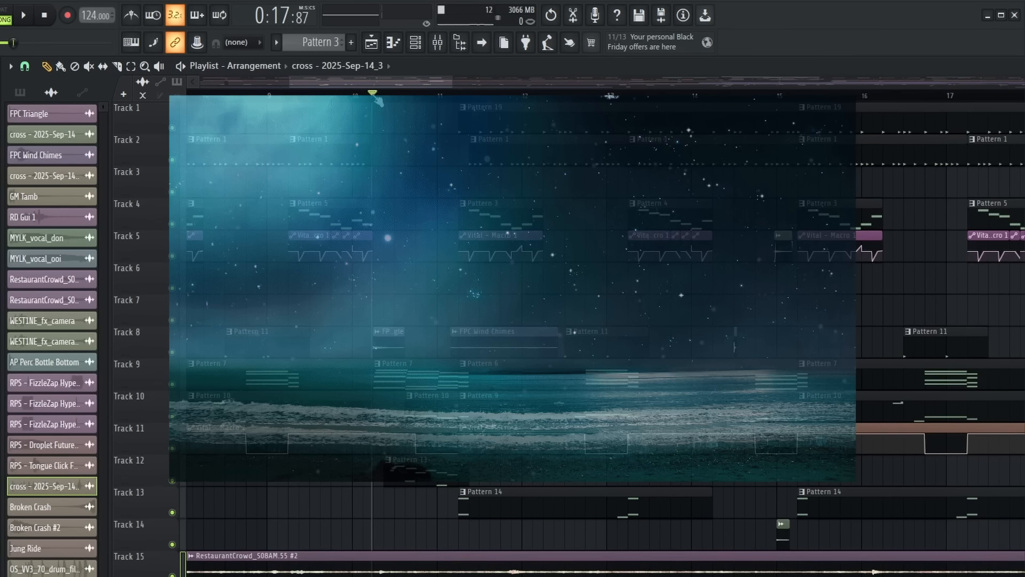
pyautogui.scroll(4, 380, 99)
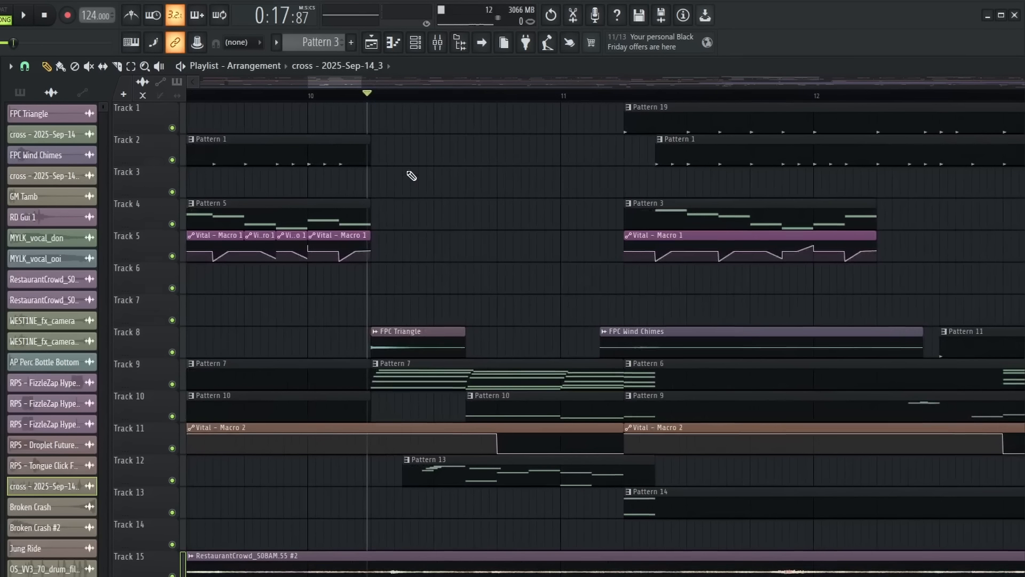
pyautogui.scroll(-3, 410, 262)
pyautogui.scroll(-3, 393, 135)
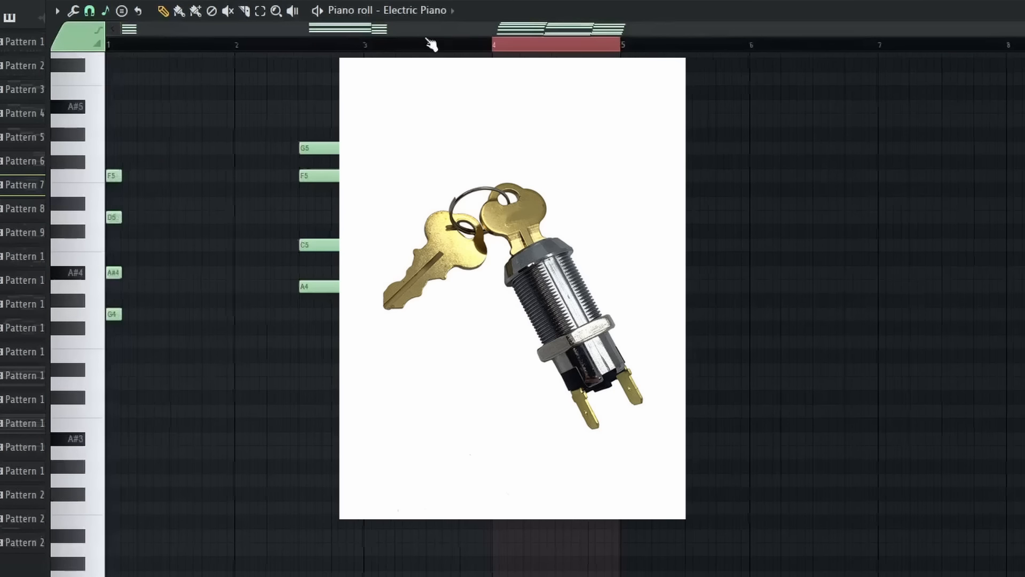
pyautogui.scroll(4, 499, 49)
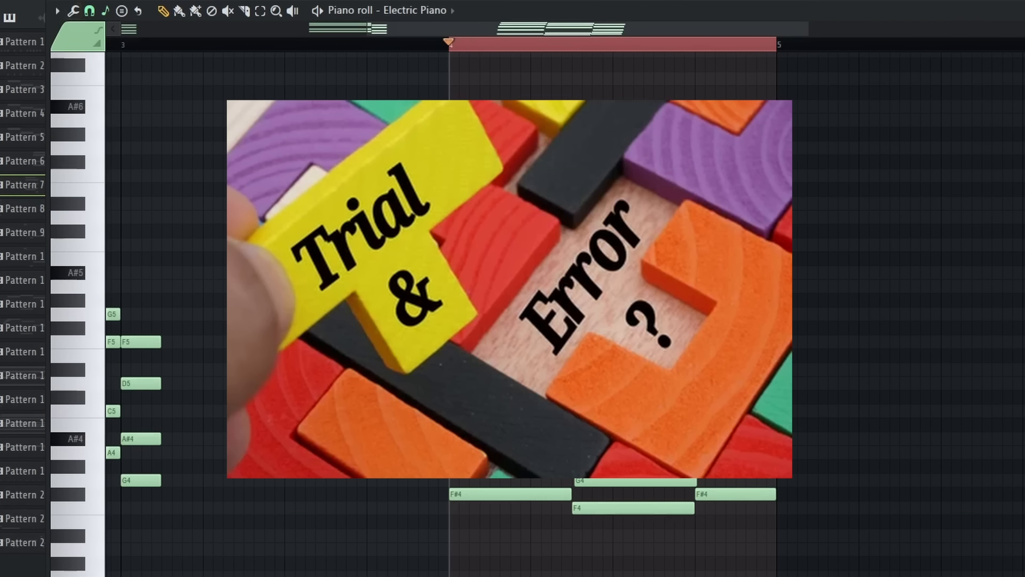
pyautogui.press('space')
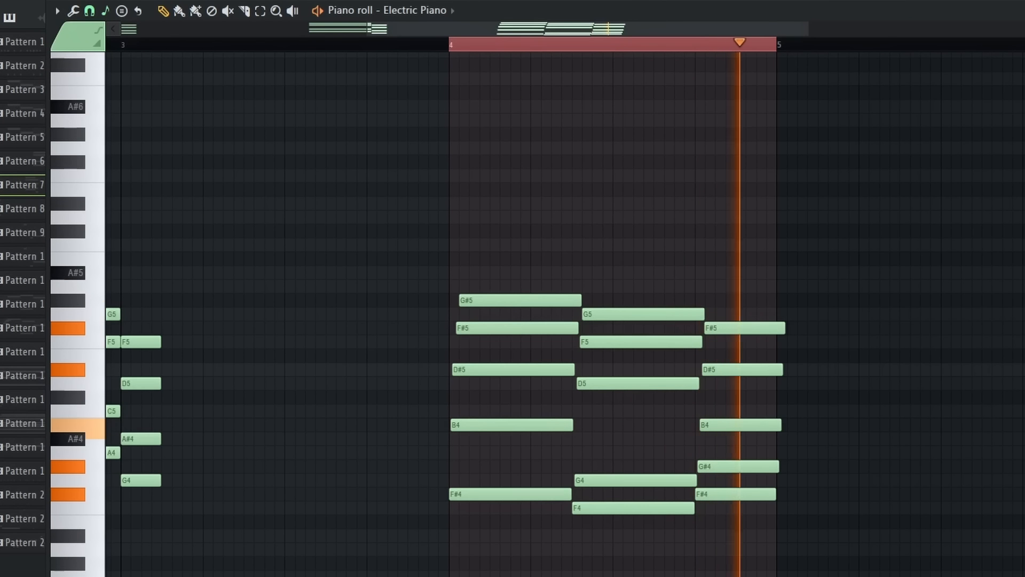
# - Extend the piano roll time selection over bars 1 to 4 of Pattern 7 and play the pattern
pyautogui.moveTo(593, 110); pyautogui.dragTo(61, 155)
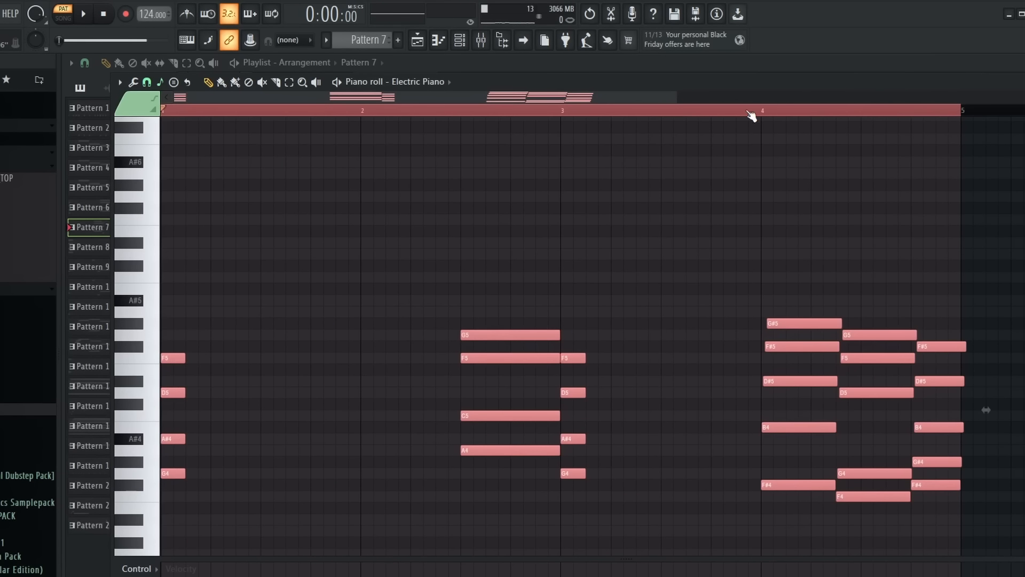
pyautogui.scroll(-2, 764, 114)
pyautogui.click(85, 15)
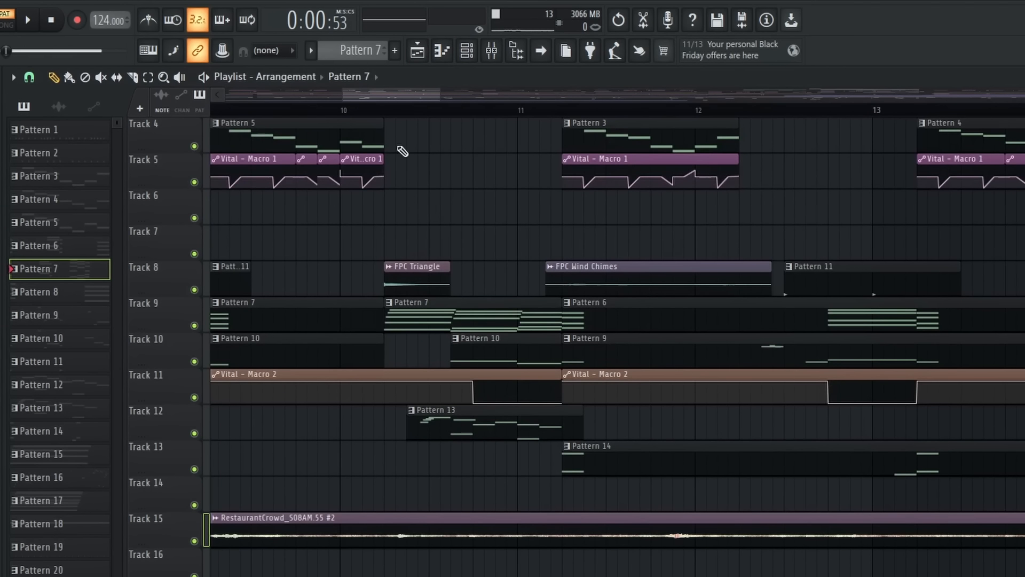
# - Open Pattern 10 on Track 10 and Pattern 13 on Track 12 to examine their notes near bar 11
pyautogui.doubleClick(466, 353)
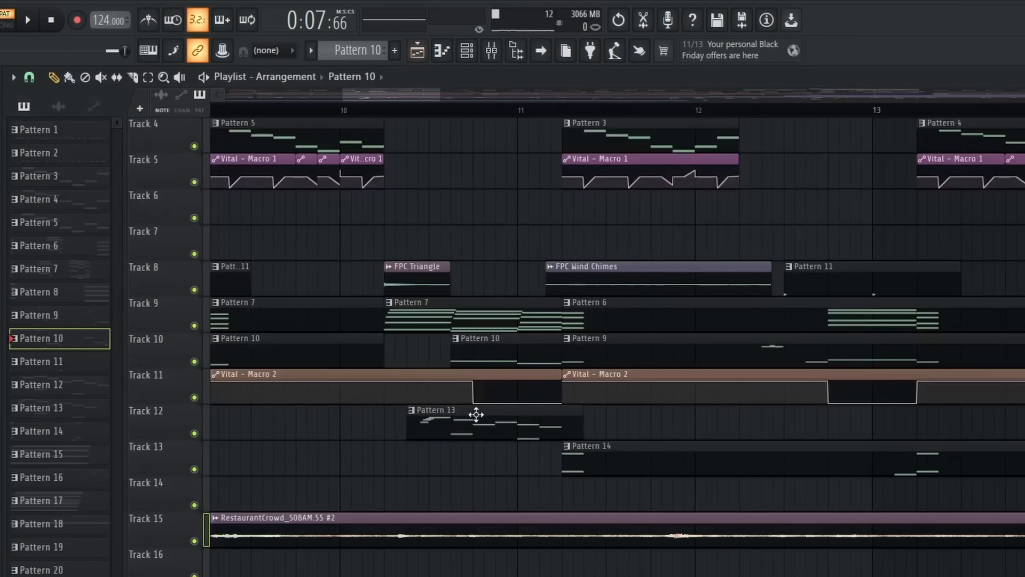
pyautogui.doubleClick(477, 414)
pyautogui.scroll(2, 344, 130)
pyautogui.scroll(3, 286, 211)
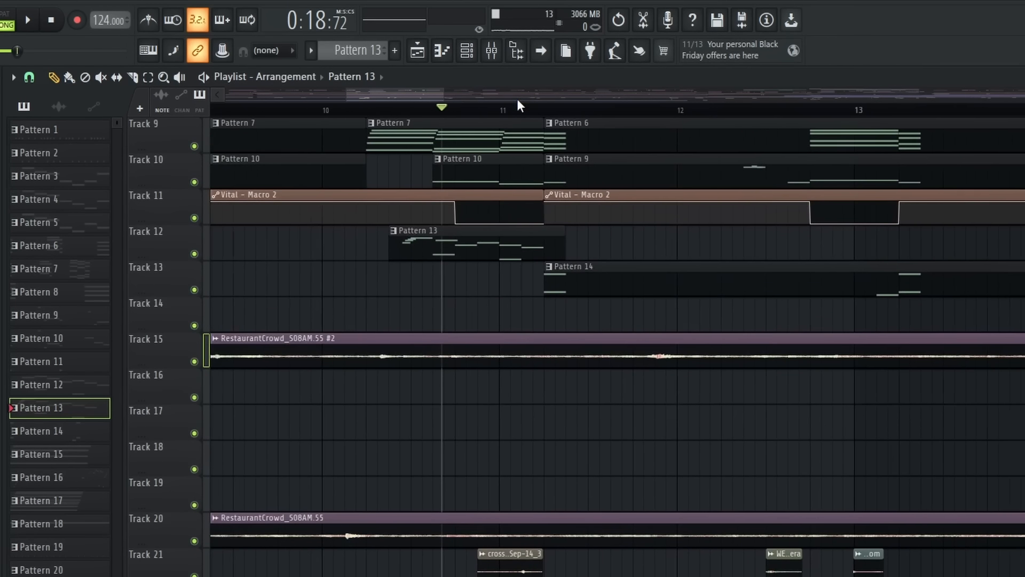
# - Open Pattern 14 on Track 13 and play its Stage Grand notes from the start and again from shortly before bar 3
pyautogui.moveTo(517, 103); pyautogui.dragTo(395, 102)
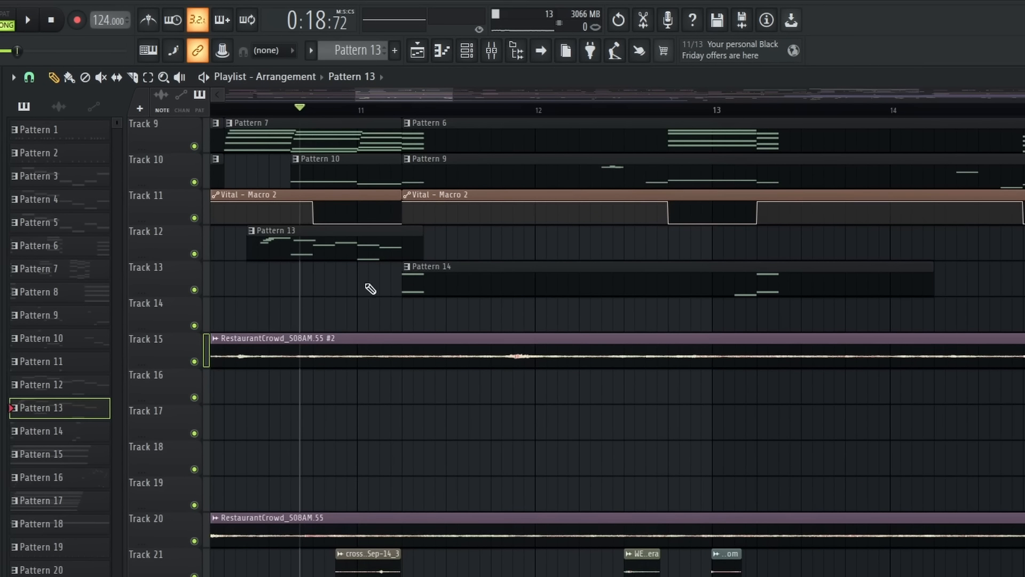
pyautogui.doubleClick(430, 288)
pyautogui.press('space')
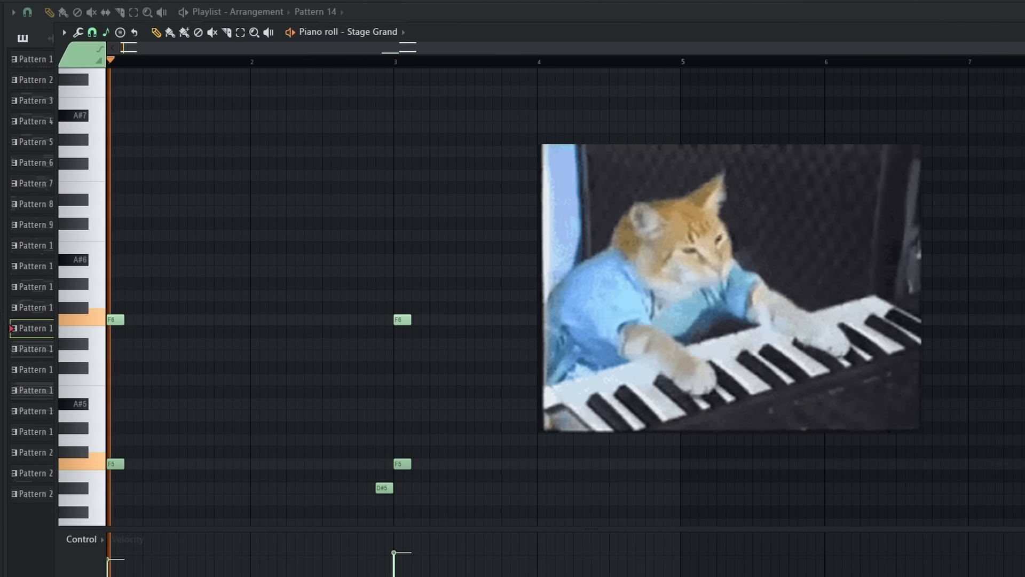
pyautogui.scroll(-2, 327, 100)
pyautogui.click(357, 61)
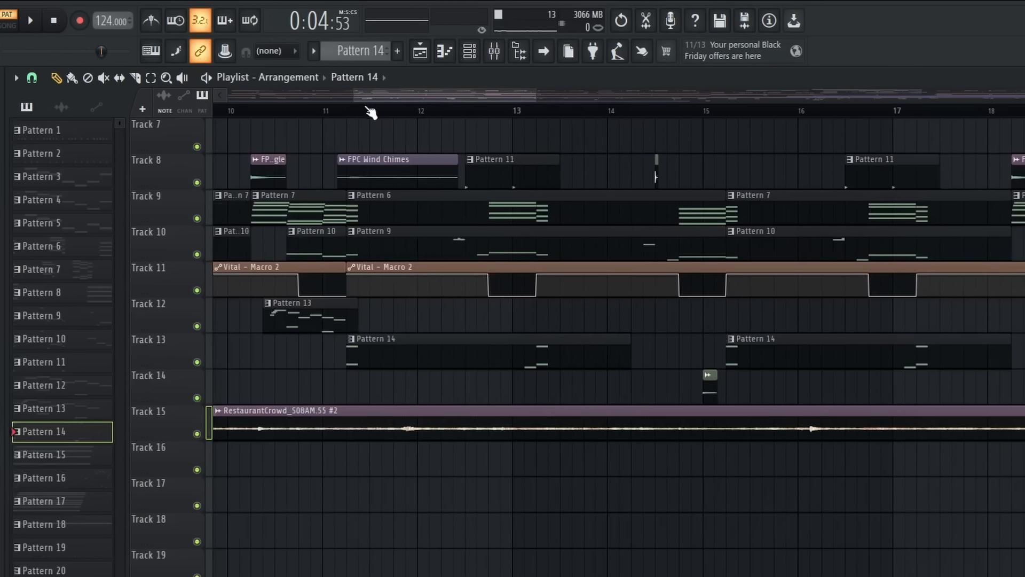
# - Place the playhead just before Pattern 19 in bar 11 and open Pattern 19 on Track 1
pyautogui.click(348, 107)
pyautogui.scroll(5, 359, 149)
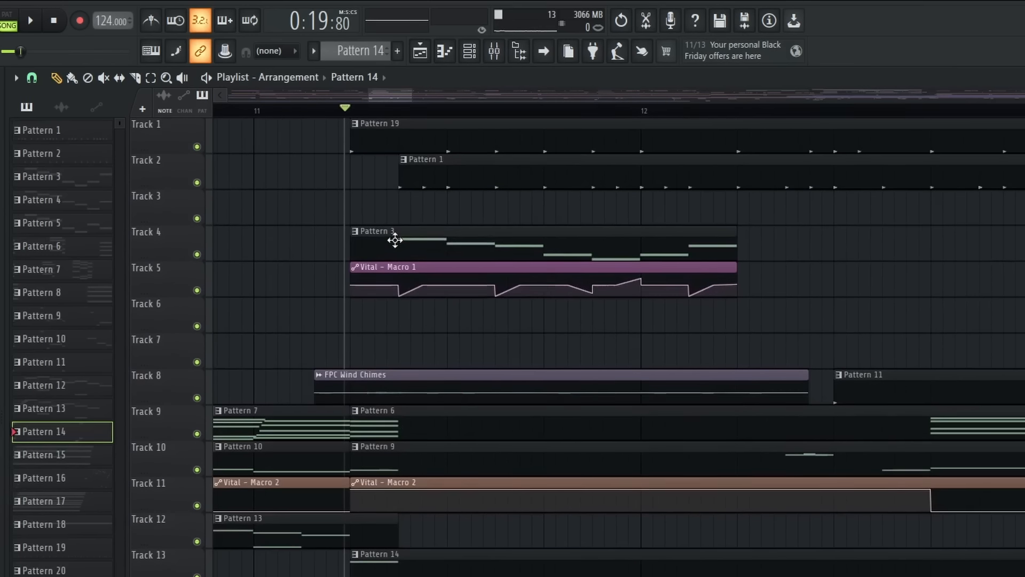
pyautogui.doubleClick(366, 134)
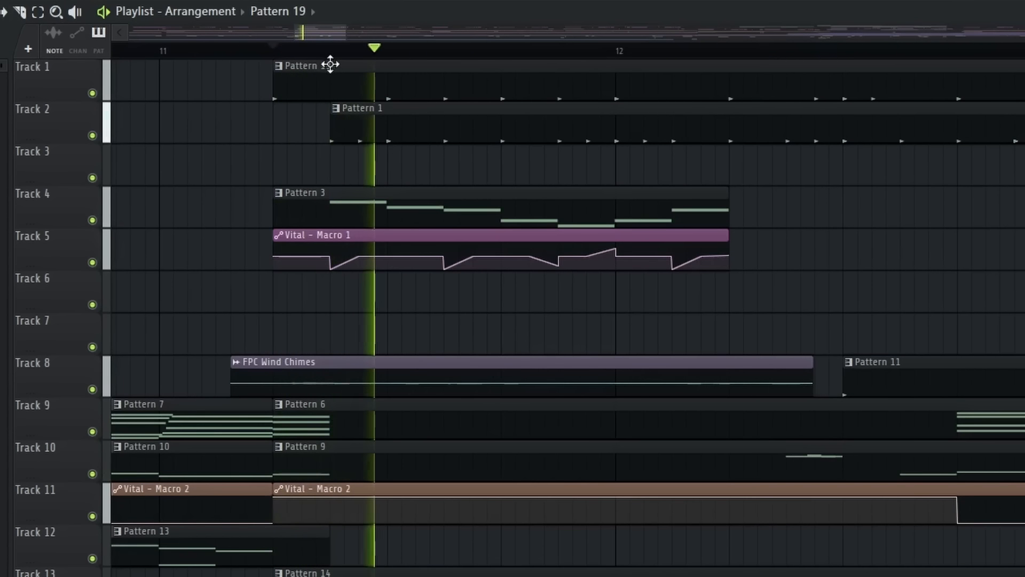
# - Follow the playback of the second section from bar 12 to bar 18, examining the layers on the upper and lower tracks
pyautogui.scroll(-9, 331, 64)
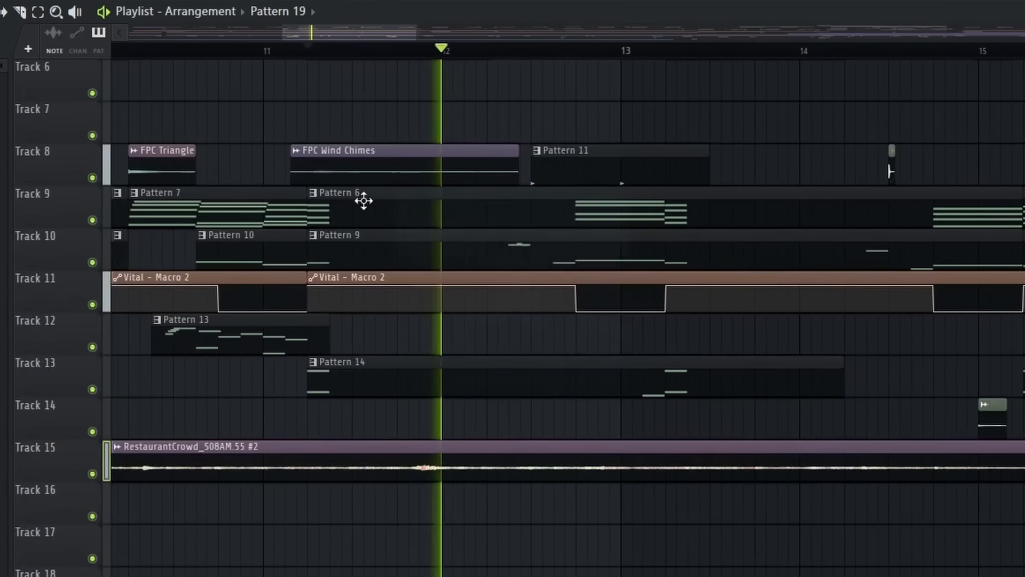
pyautogui.scroll(2, 362, 201)
pyautogui.moveTo(348, 37); pyautogui.dragTo(428, 32)
pyautogui.scroll(3, 390, 213)
pyautogui.scroll(-3, 418, 47)
pyautogui.scroll(-5, 398, 110)
pyautogui.scroll(-2, 554, 138)
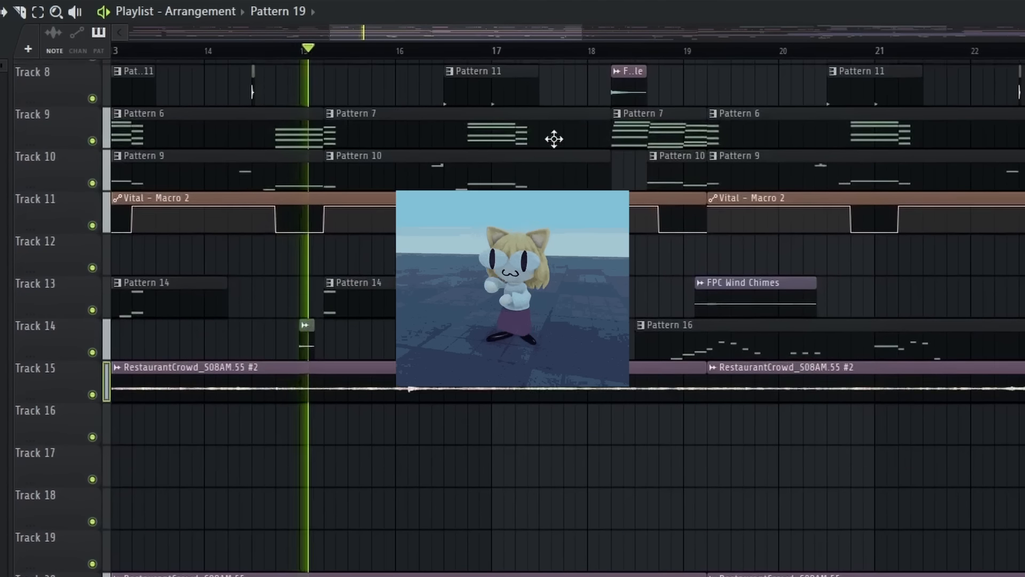
pyautogui.scroll(2, 623, 144)
pyautogui.scroll(1, 623, 144)
pyautogui.moveTo(485, 29); pyautogui.dragTo(508, 34)
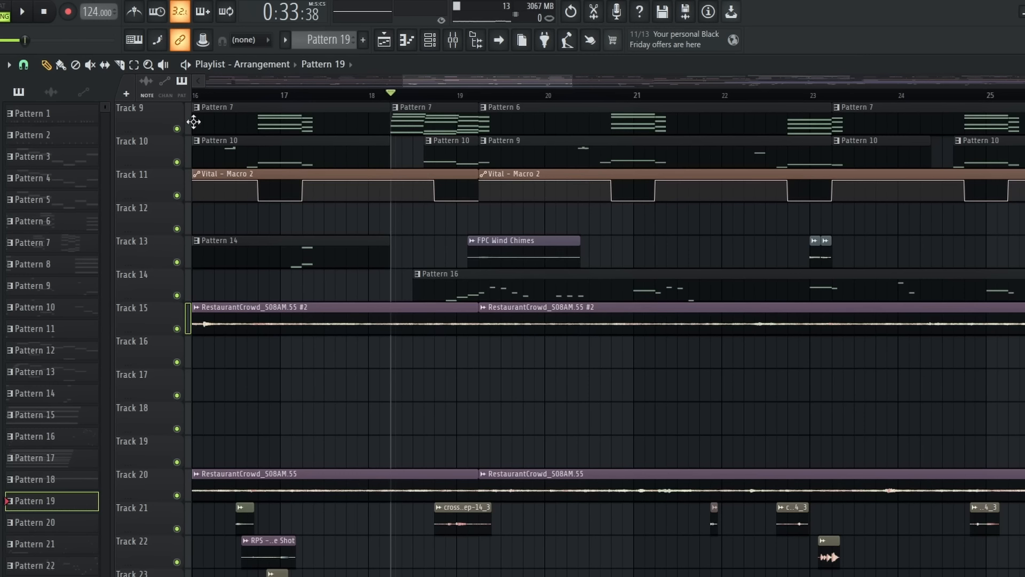
# - Play the arrangement from the transition at bar 18 into the section with muted Track 4 lead clips and Pattern 16
pyautogui.scroll(6, 322, 131)
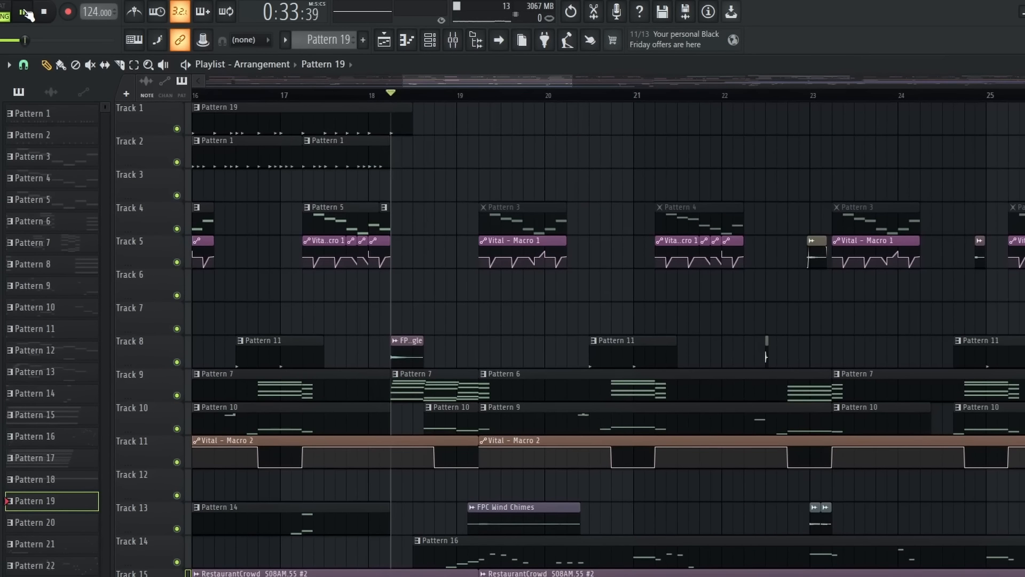
pyautogui.moveTo(441, 80); pyautogui.dragTo(455, 82)
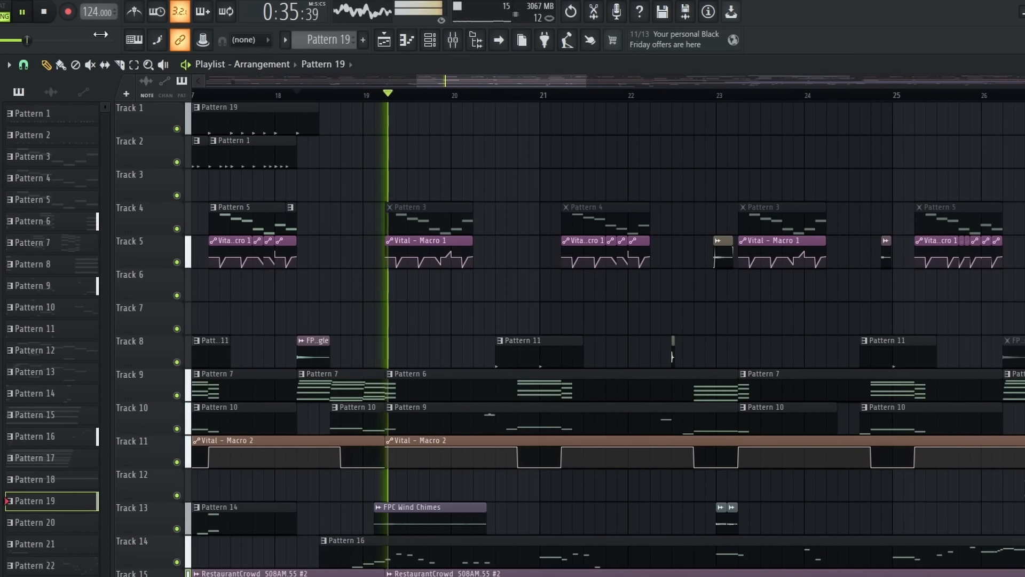
pyautogui.scroll(-5, 192, 116)
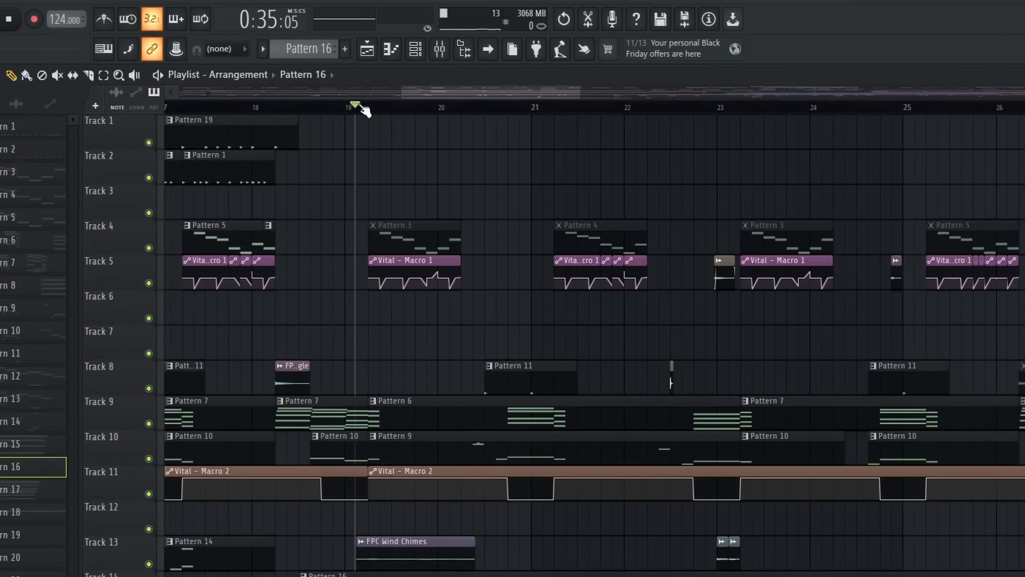
# - Open Pattern 16 on Track 14 to examine its Vital #4 notes and return to the playlist
pyautogui.scroll(3, 389, 103)
pyautogui.scroll(-3, 340, 99)
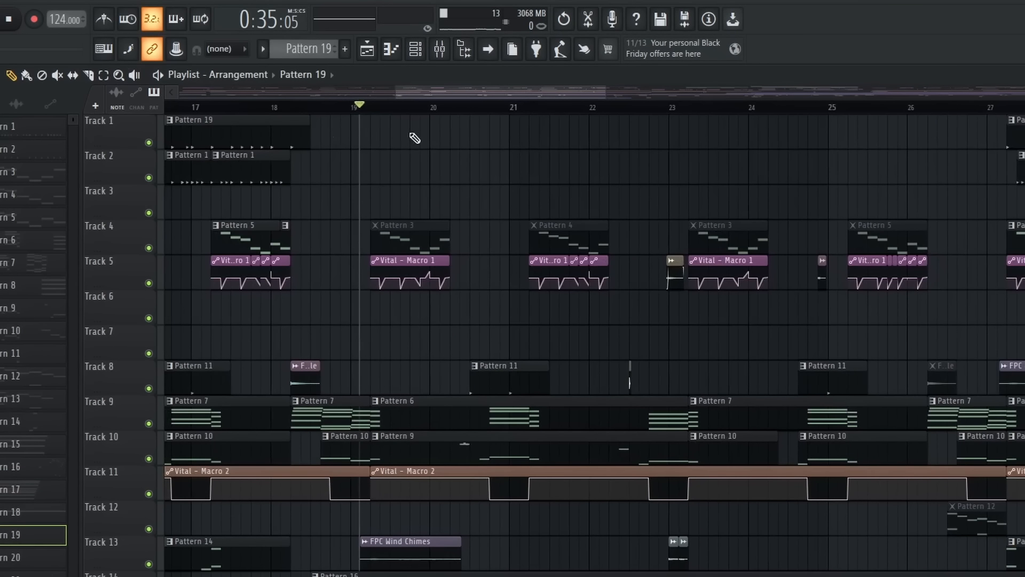
pyautogui.scroll(2, 342, 105)
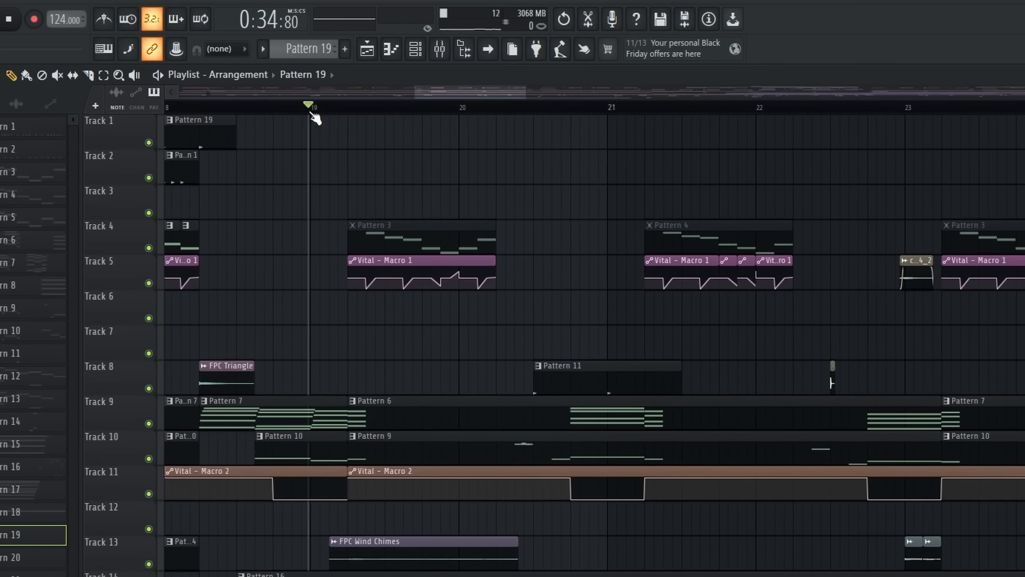
pyautogui.scroll(-2, 327, 107)
pyautogui.scroll(-5, 365, 420)
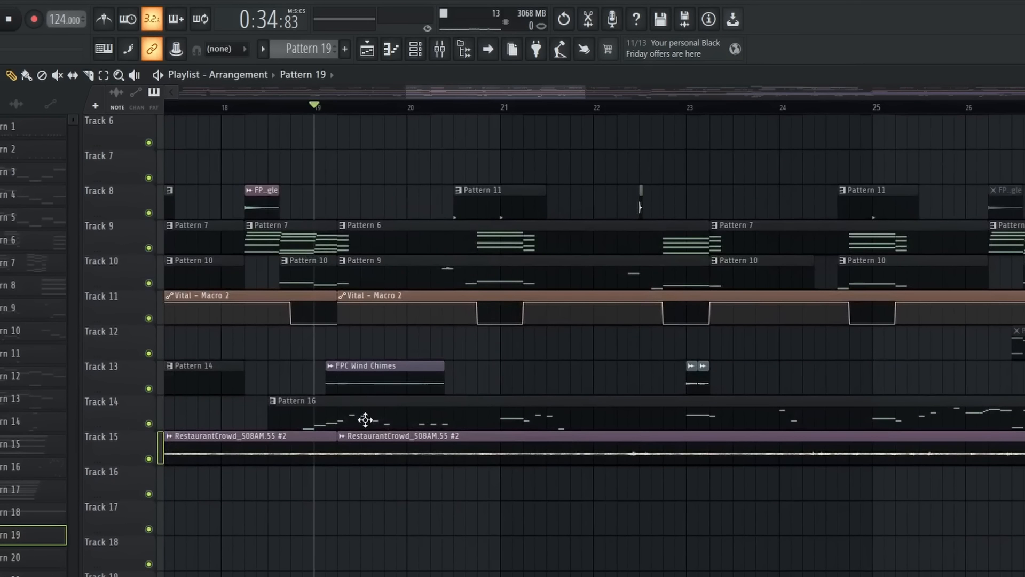
pyautogui.doubleClick(366, 419)
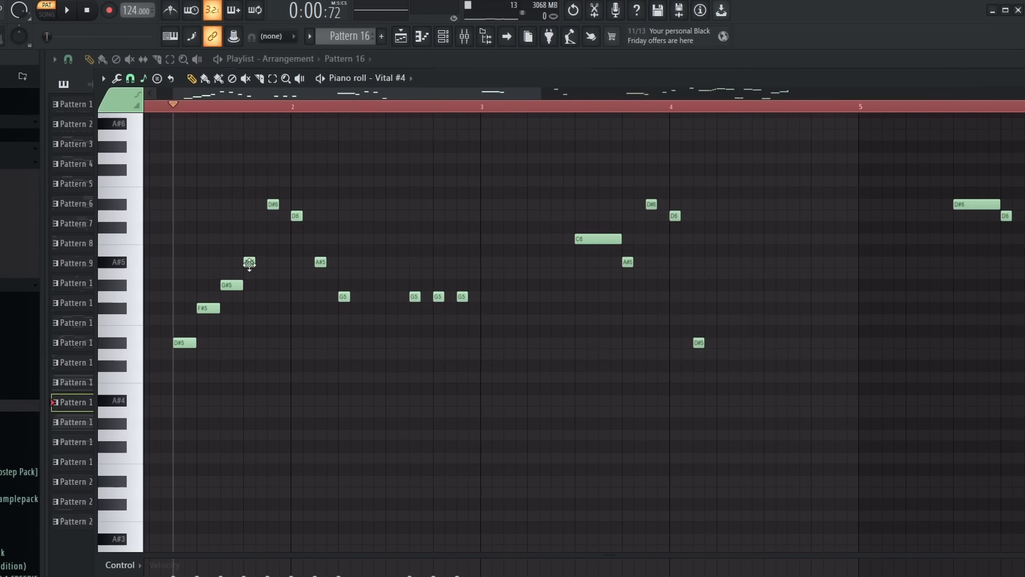
pyautogui.click(404, 36)
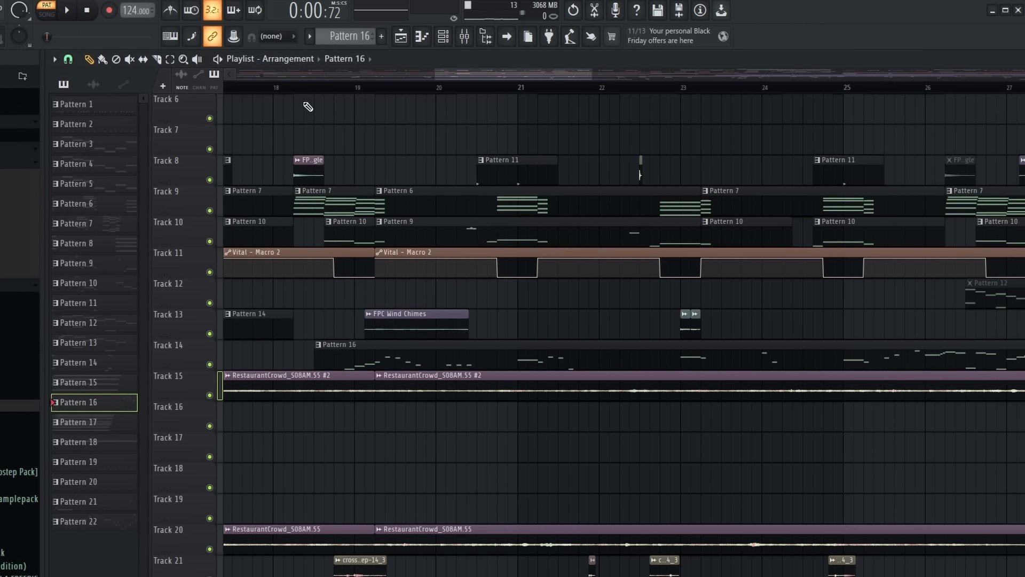
# - Play the arrangement from shortly before bar 19 to almost bar 21, following Pattern 16 over the chords and bass
pyautogui.scroll(4, 306, 103)
pyautogui.click(335, 88)
pyautogui.press('space')
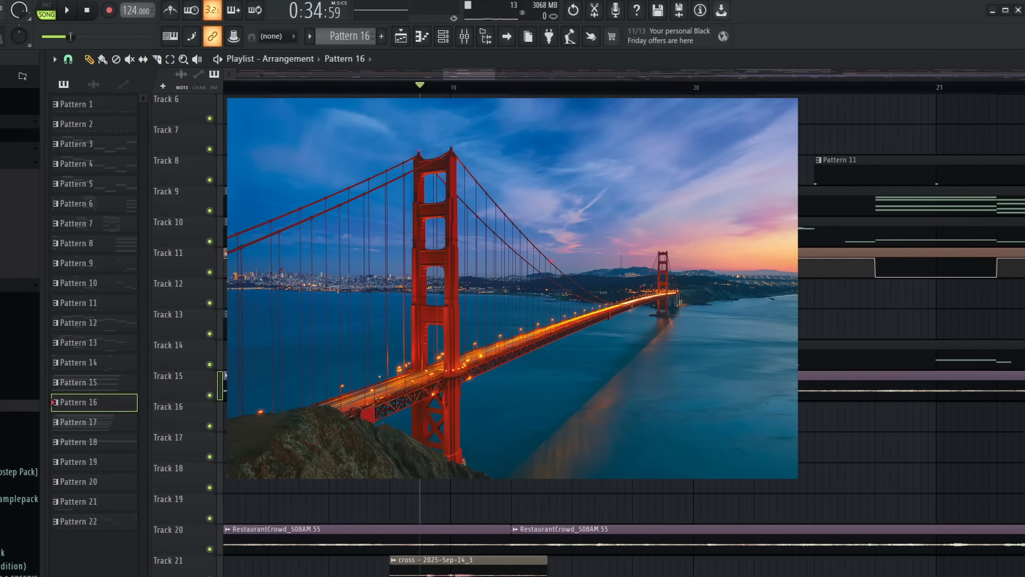
pyautogui.press('space')
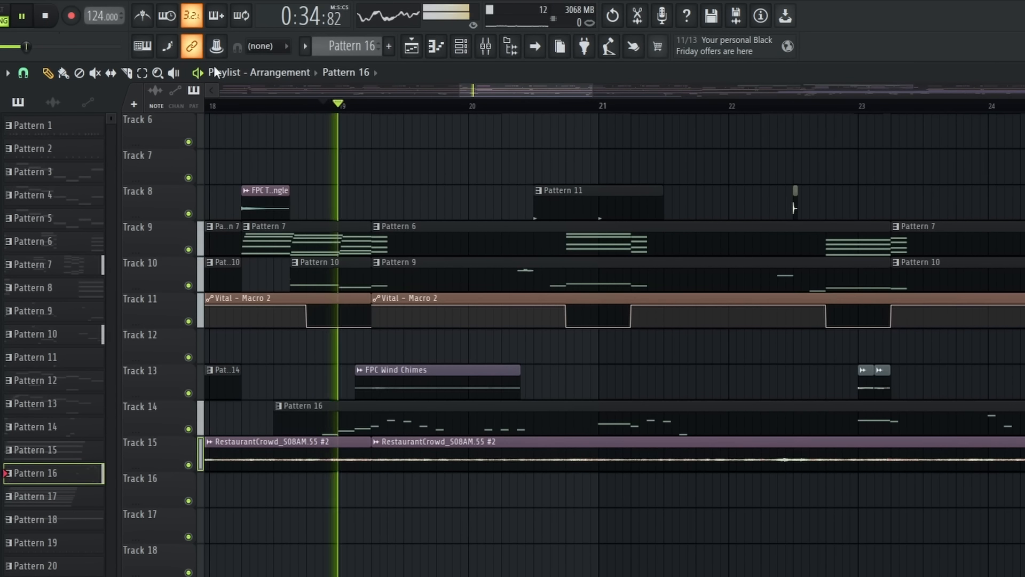
pyautogui.scroll(-3, 461, 76)
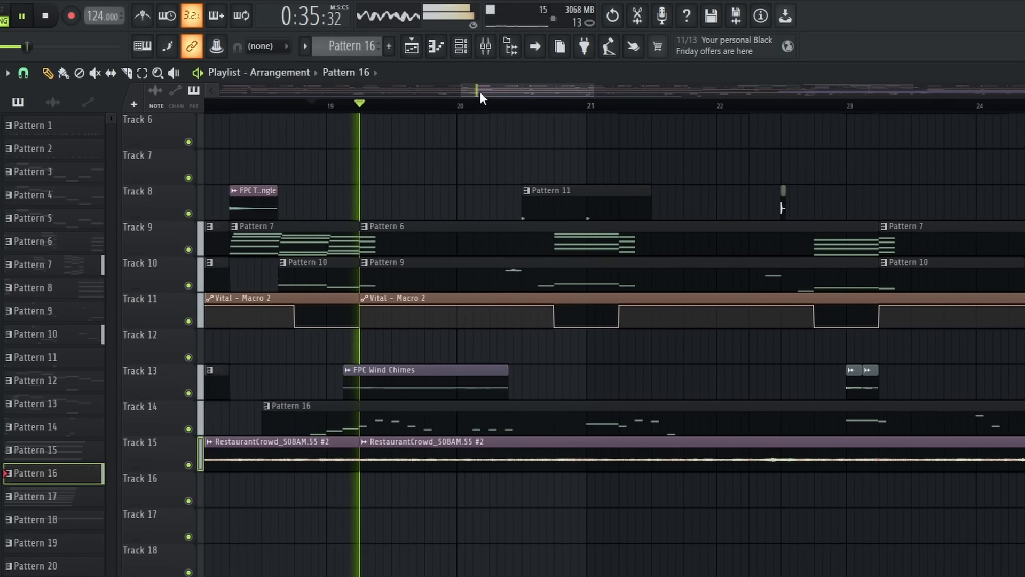
pyautogui.scroll(-2, 459, 87)
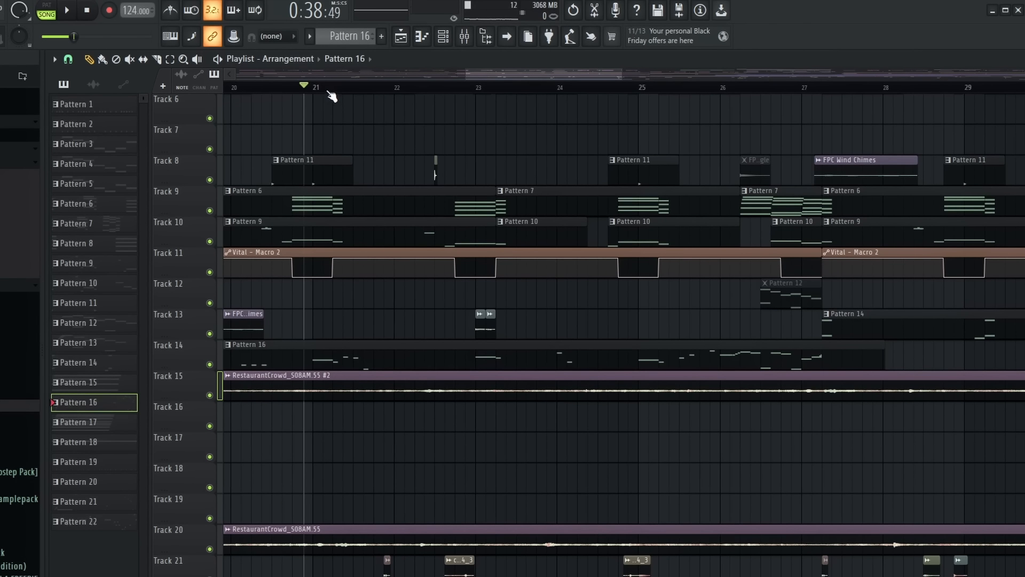
# - Place the playhead just after bar 19 and examine how that section compares with its neighbours between bars 14 and 38
pyautogui.scroll(4, 309, 90)
pyautogui.scroll(-1, 487, 75)
pyautogui.moveTo(489, 75); pyautogui.dragTo(392, 99)
pyautogui.scroll(-5, 487, 83)
pyautogui.scroll(3, 369, 111)
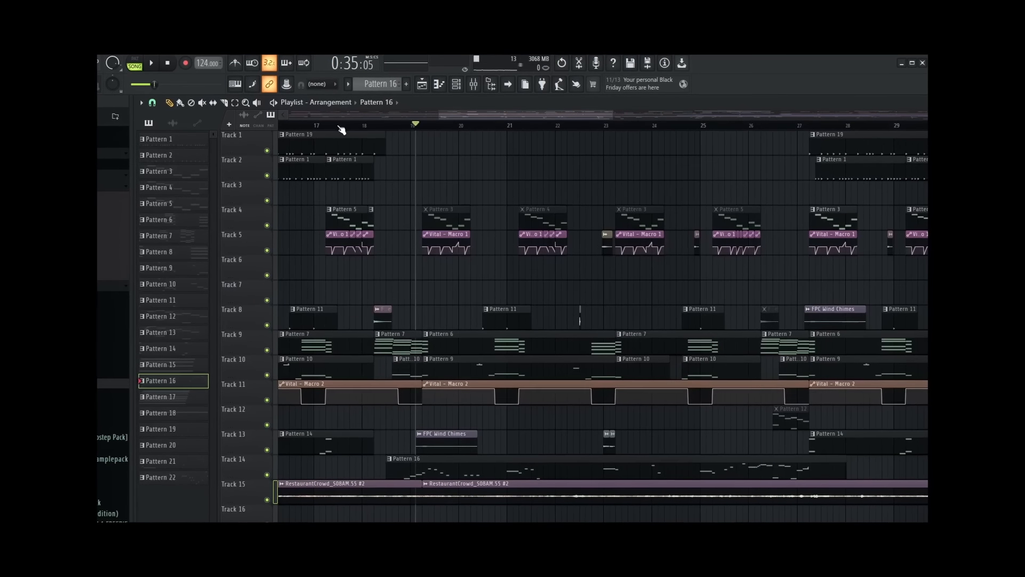
pyautogui.scroll(-3, 342, 128)
pyautogui.moveTo(474, 75); pyautogui.dragTo(455, 78)
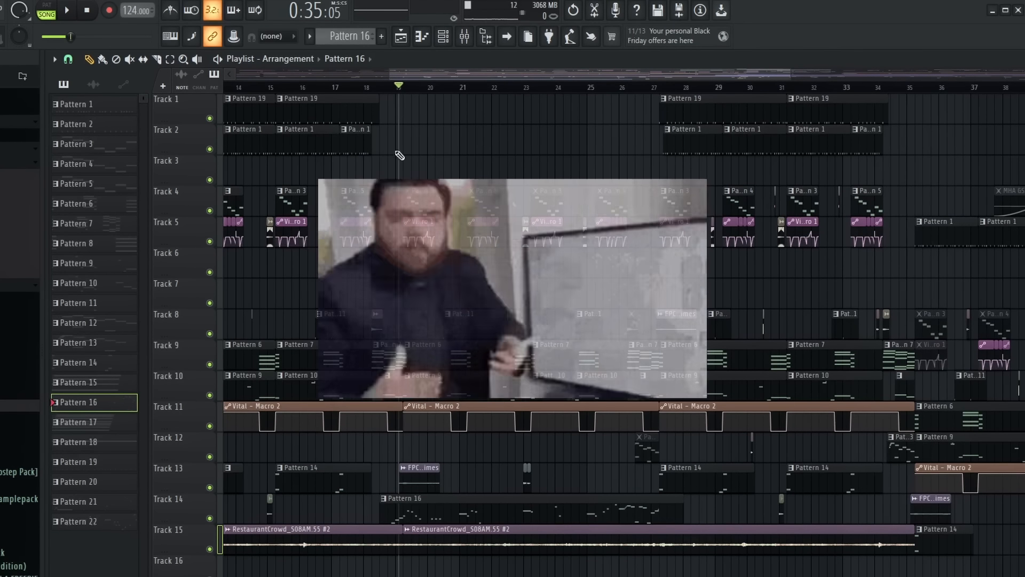
pyautogui.scroll(3, 422, 98)
pyautogui.scroll(-4, 457, 119)
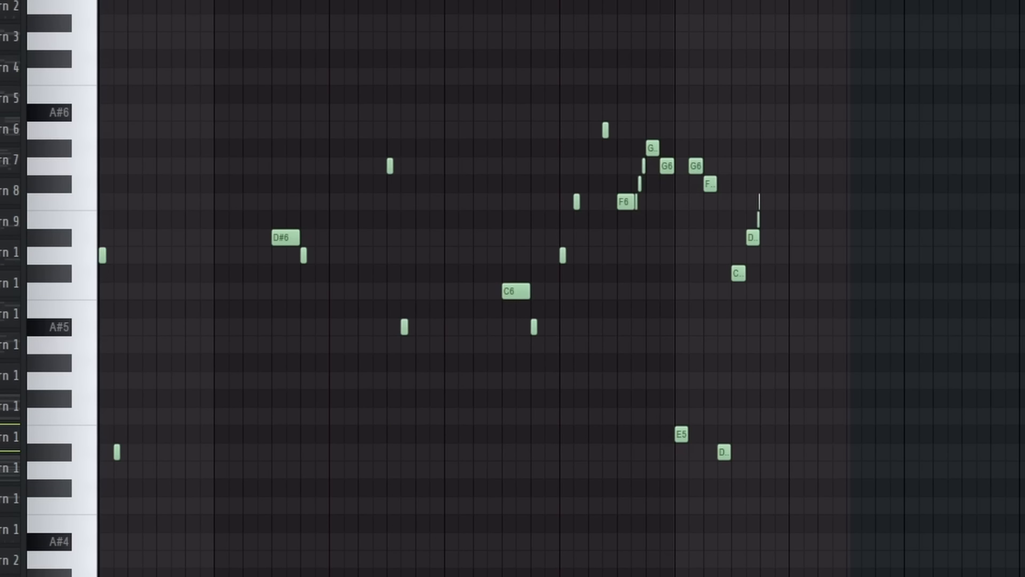
# - Open the Vital #4 instrument and examine its Basic Shapes oscillator, Envelope 2 and the Squeeze modulation
pyautogui.click(132, 62)
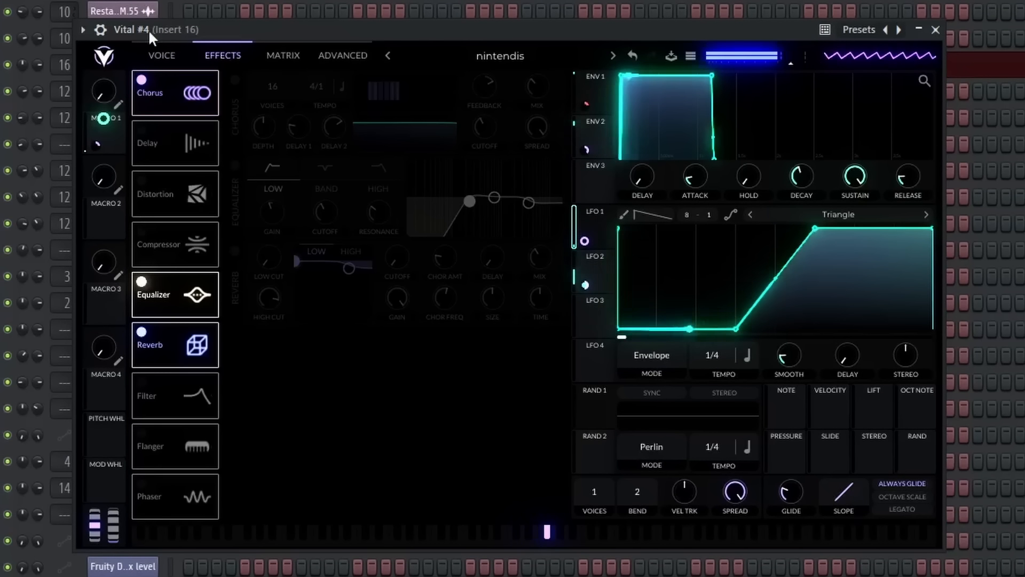
pyautogui.click(162, 55)
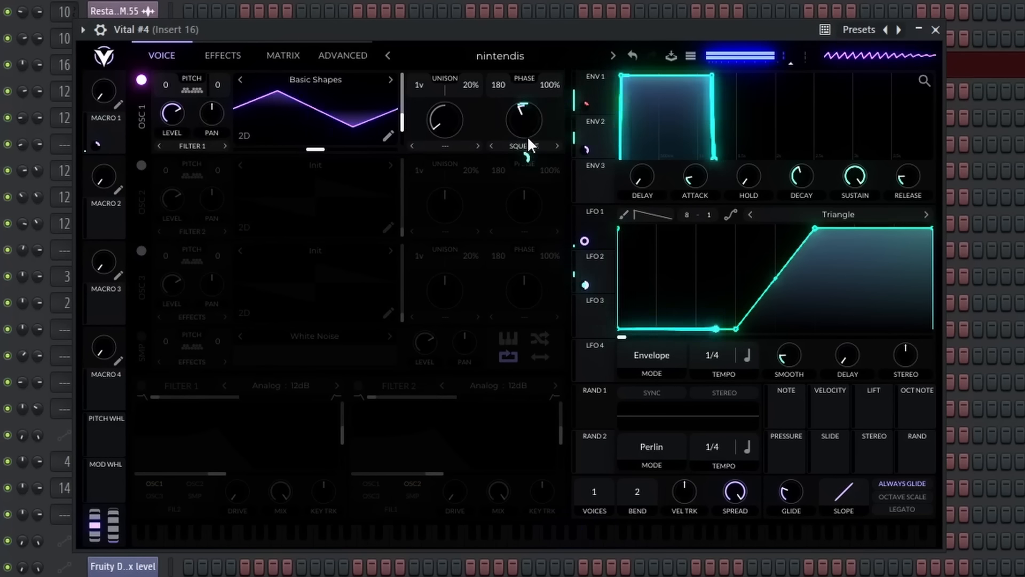
pyautogui.click(594, 137)
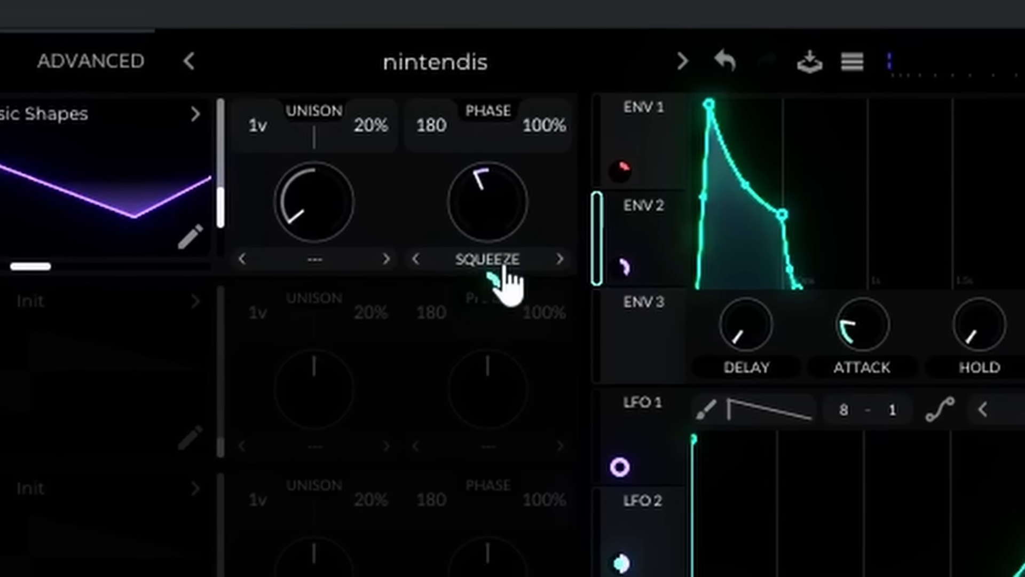
pyautogui.click(526, 148)
pyautogui.click(534, 159)
pyautogui.click(536, 151)
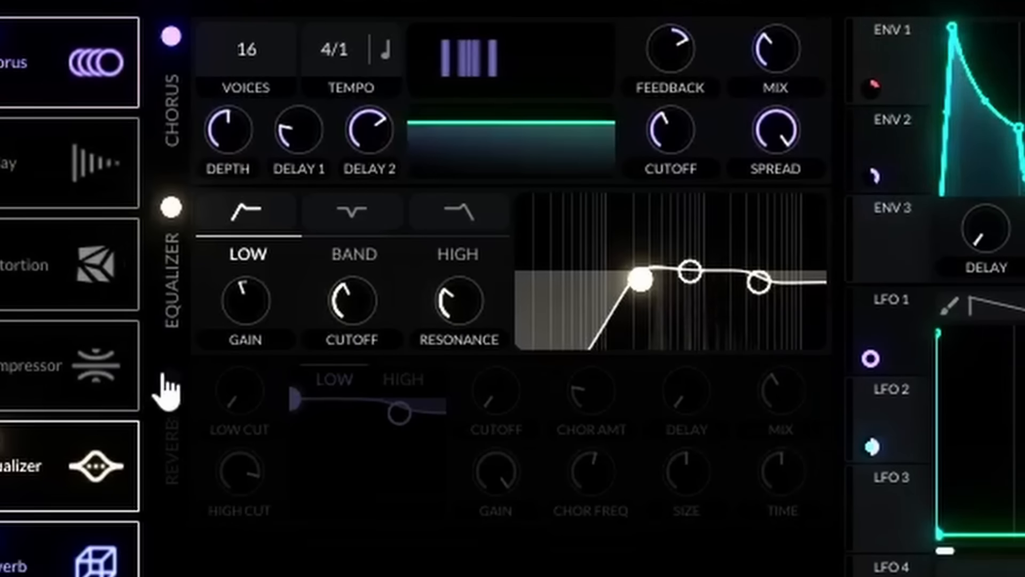
# - Enable Vital #4's Reverb effect and unbypass the LFO 1 modulation, auditioning the sound
pyautogui.click(169, 377)
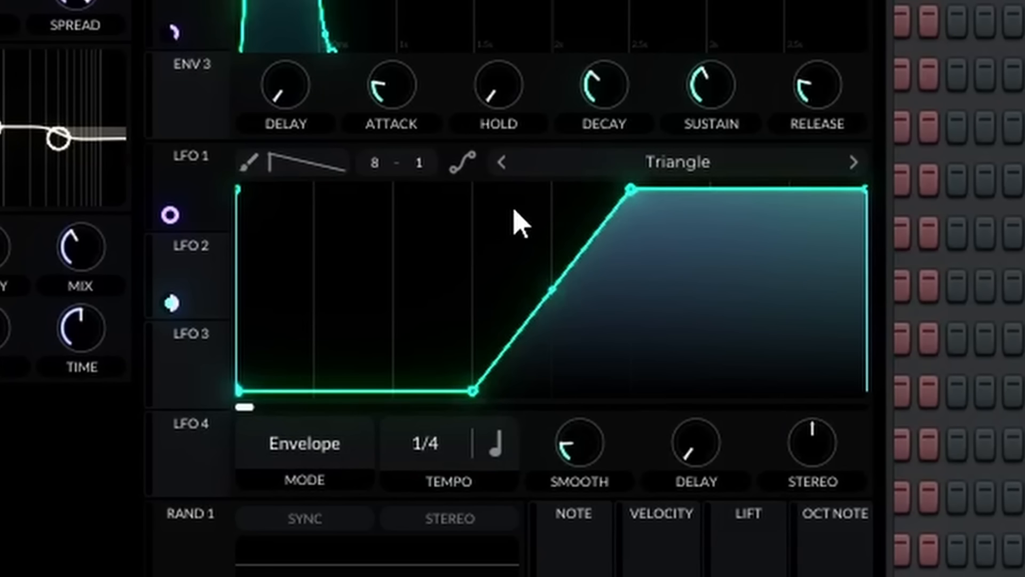
pyautogui.click(535, 544)
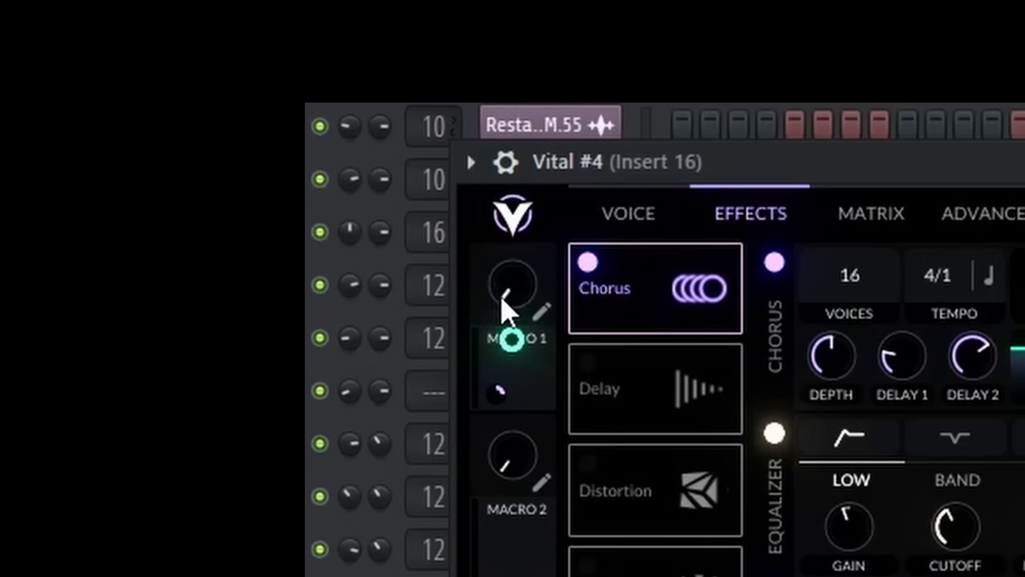
pyautogui.moveTo(498, 400)
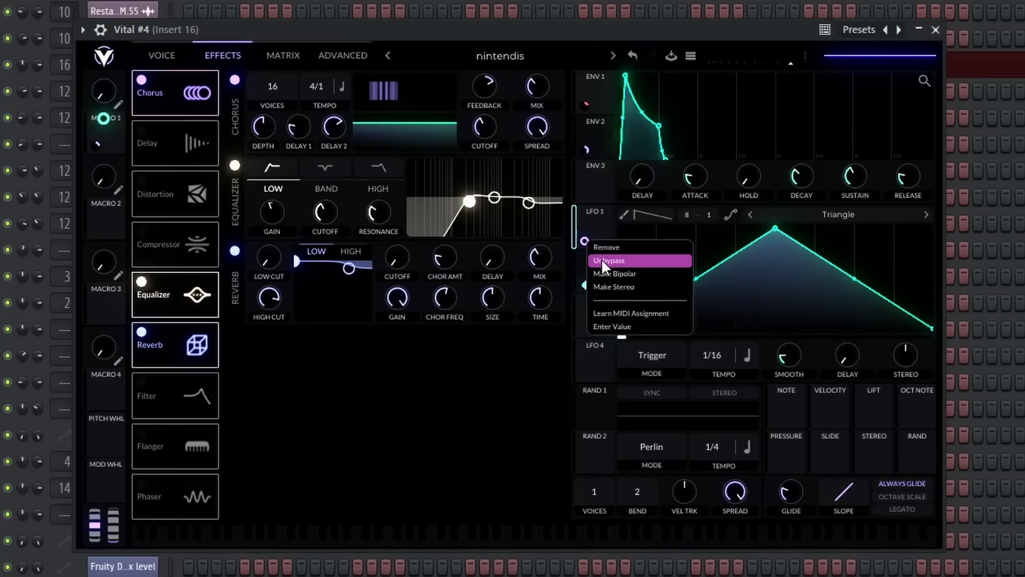
pyautogui.click(603, 261)
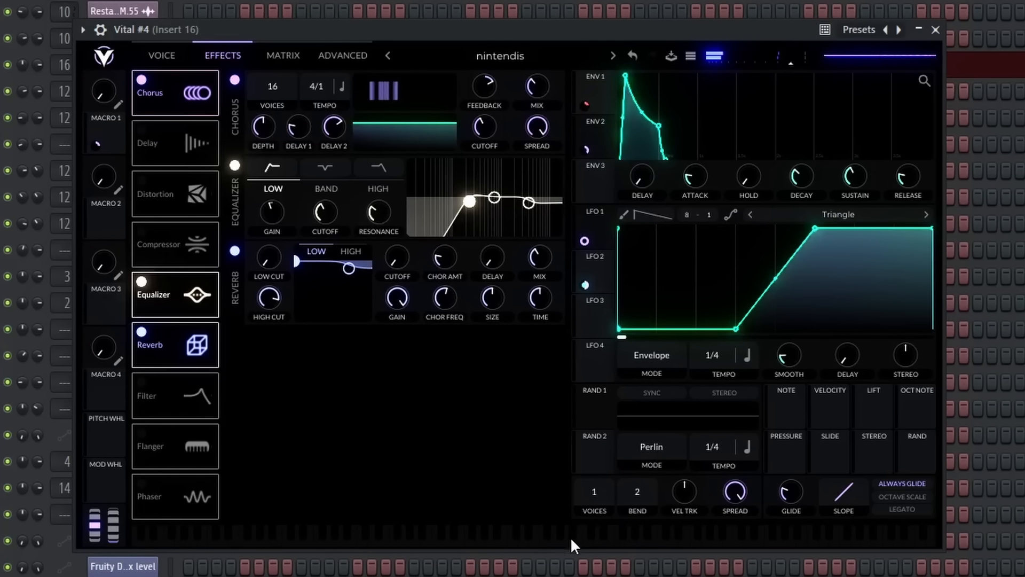
pyautogui.click(555, 541)
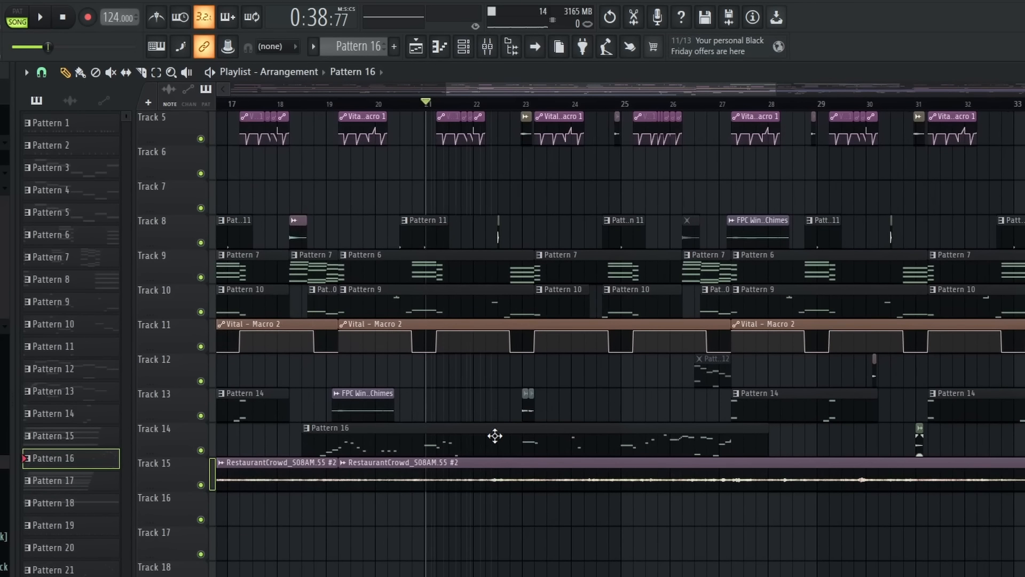
# - Open Pattern 16 on Track 14 and play its melody from mid-bar 3 through the closing run around bar 9
pyautogui.doubleClick(495, 436)
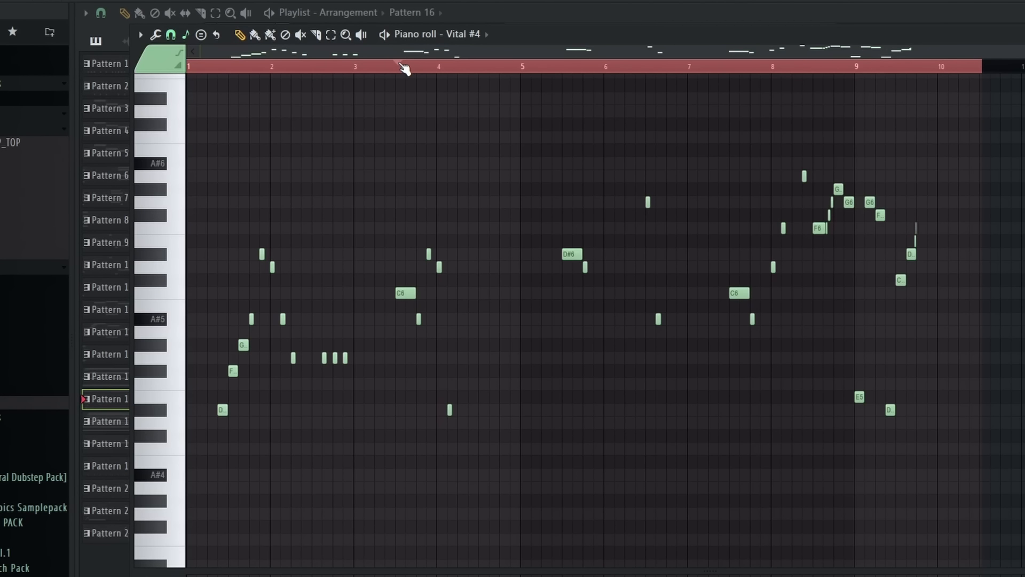
pyautogui.click(404, 68)
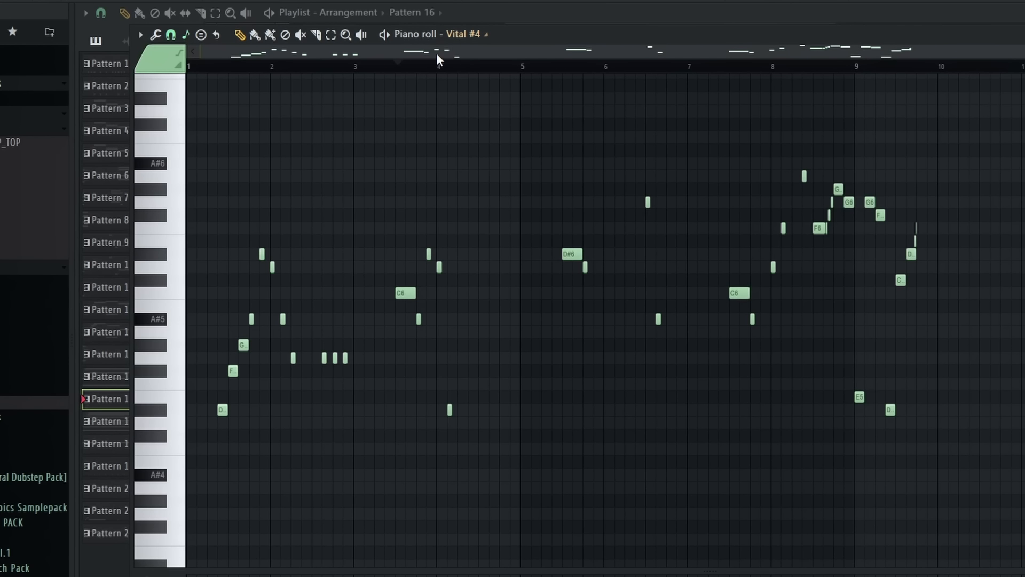
pyautogui.scroll(4, 511, 52)
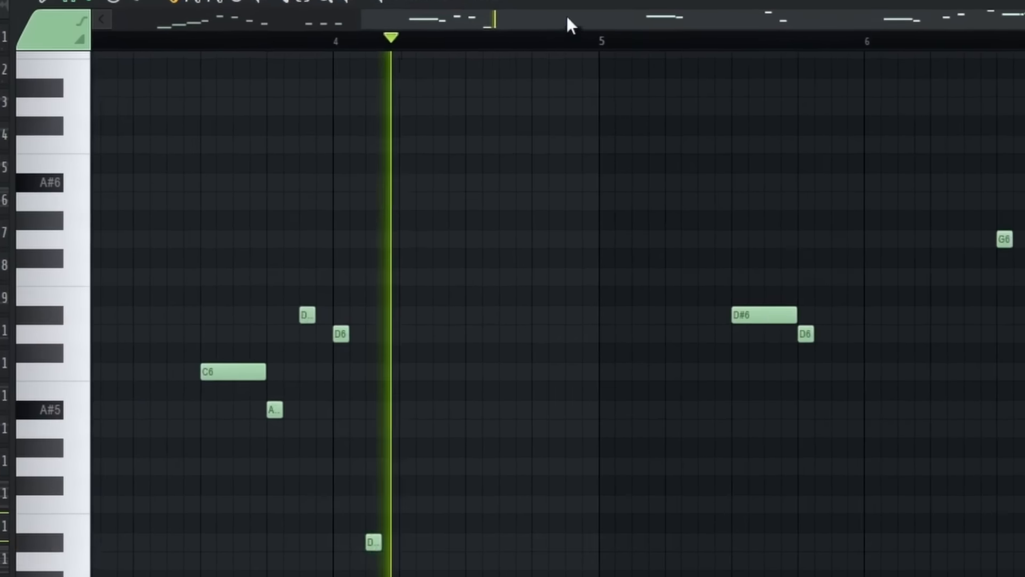
pyautogui.moveTo(512, 52); pyautogui.dragTo(543, 61)
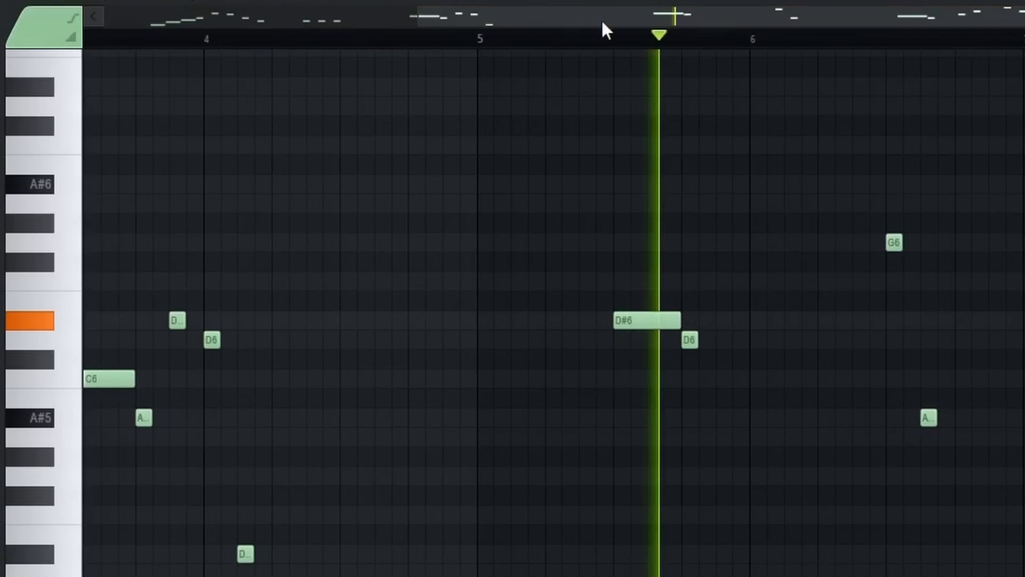
pyautogui.moveTo(602, 22); pyautogui.dragTo(665, 24)
pyautogui.moveTo(728, 23); pyautogui.dragTo(917, 25)
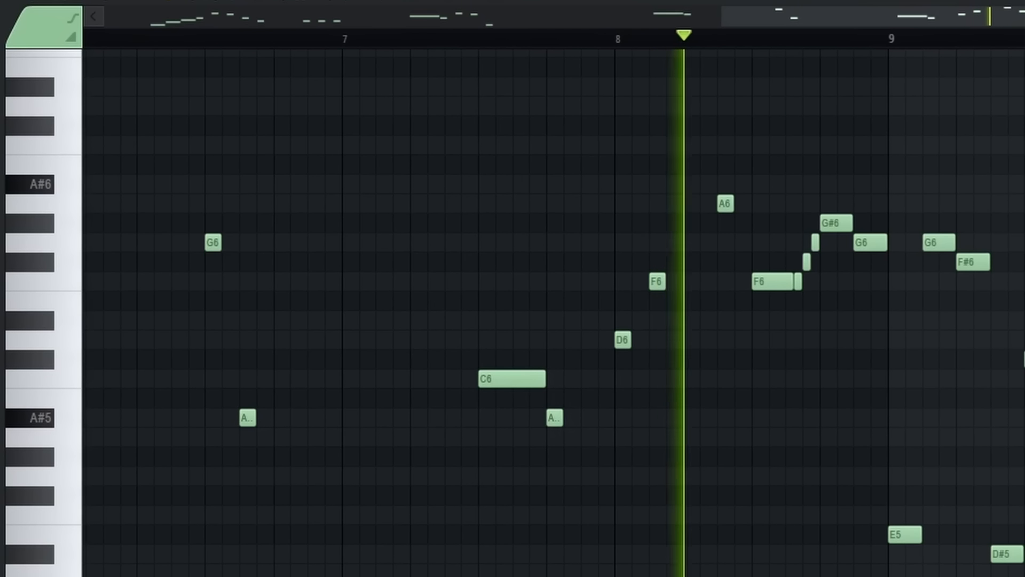
pyautogui.press('space')
pyautogui.moveTo(687, 22); pyautogui.dragTo(843, 46)
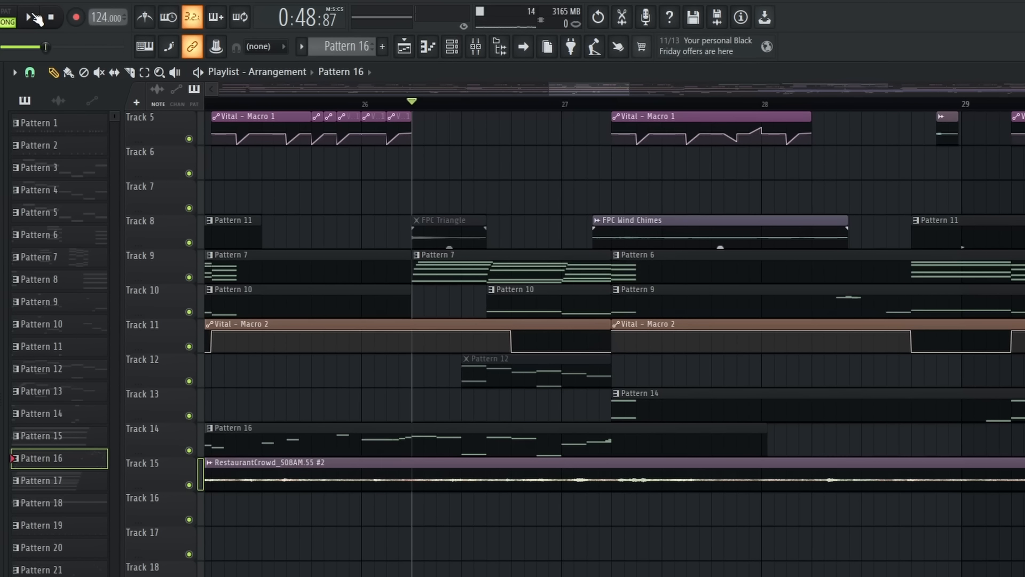
# - Play the arrangement from bar 26 past bar 28, then open Pattern 16's ending notes and its Vital #4 channel
pyautogui.click(32, 17)
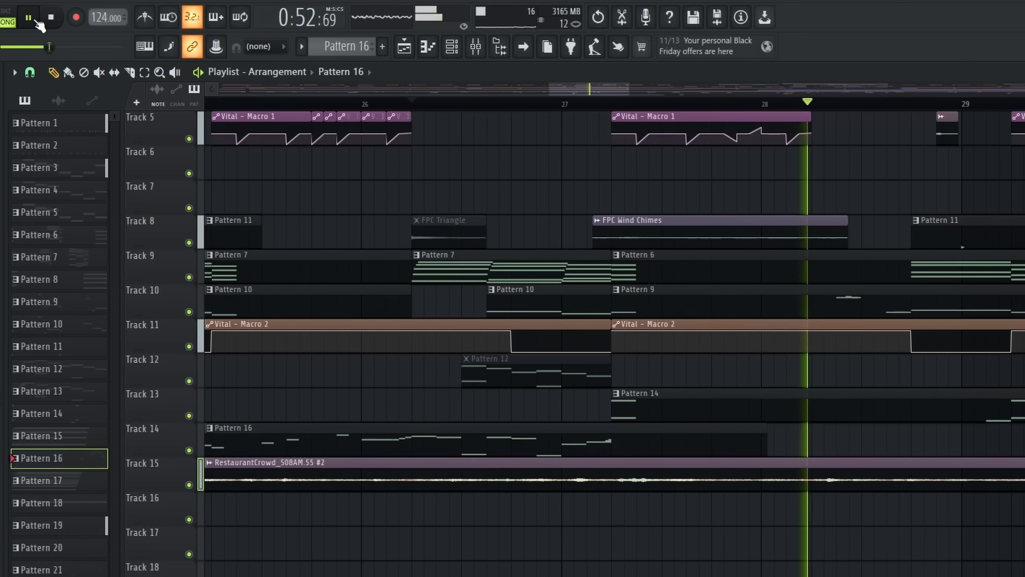
pyautogui.doubleClick(645, 431)
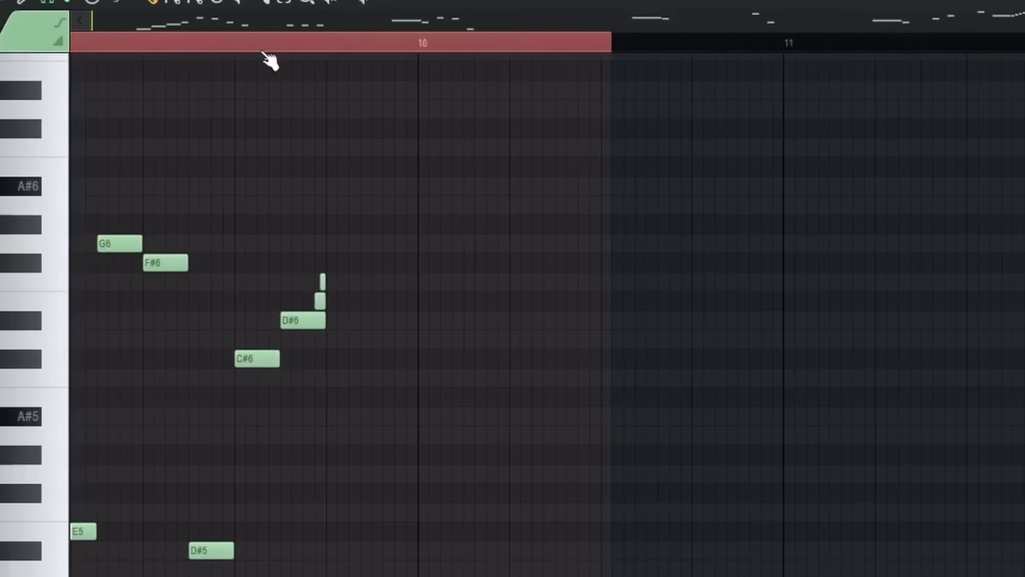
pyautogui.scroll(2, 299, 47)
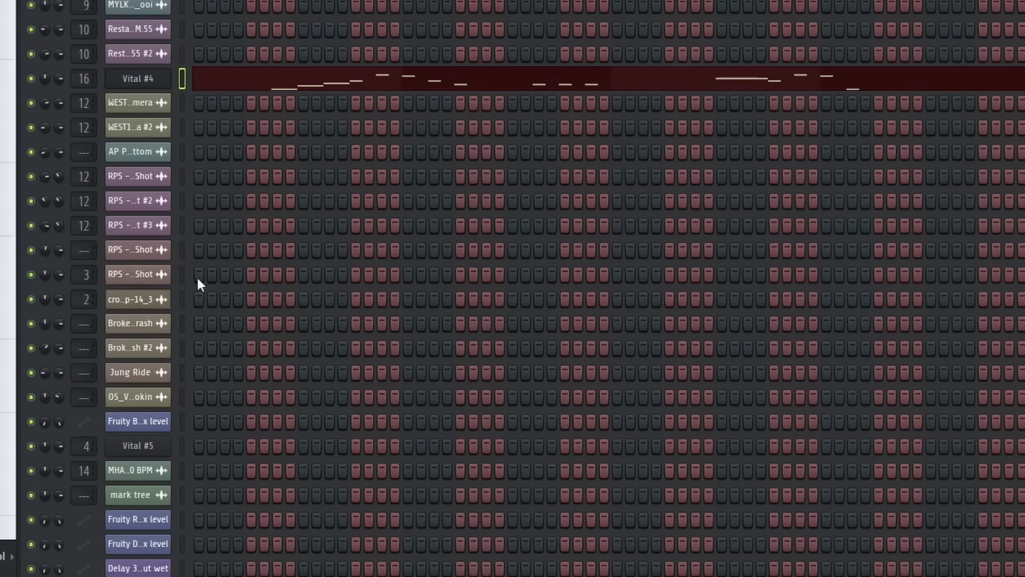
pyautogui.click(142, 79)
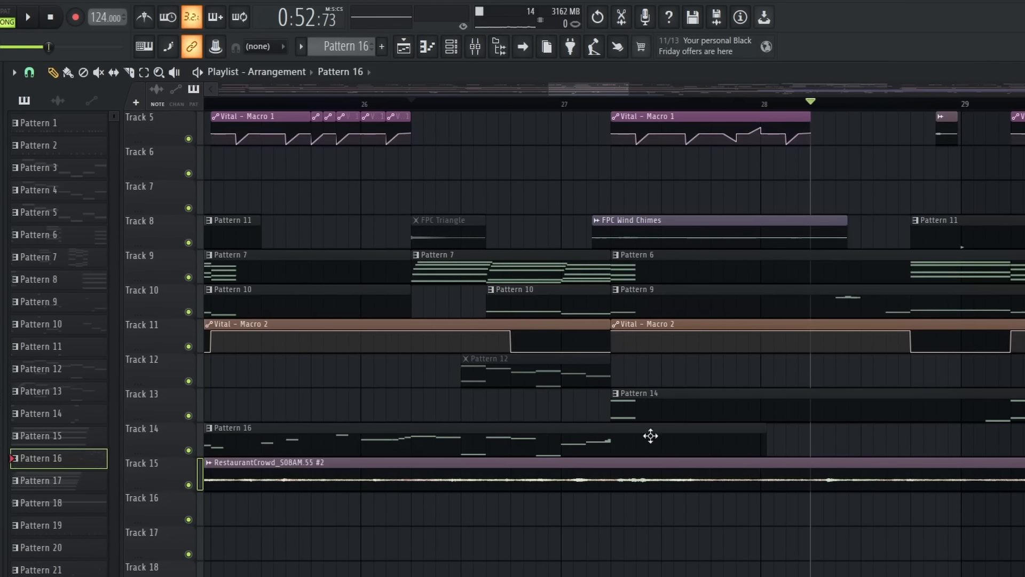
# - Reopen Pattern 16, place the playhead at the D#6 note in bar 9 and play from there into the following section
pyautogui.doubleClick(607, 445)
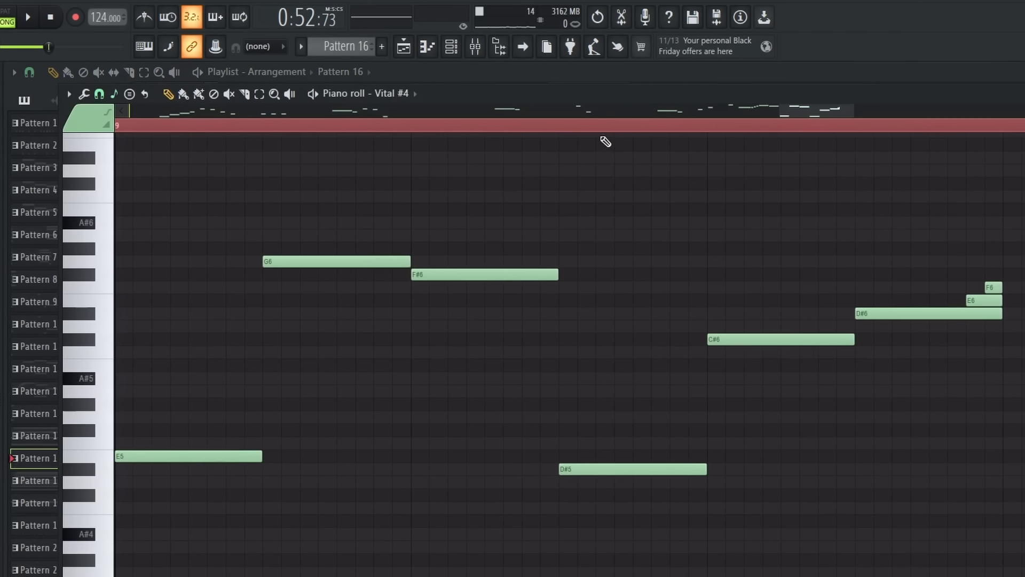
pyautogui.scroll(-2, 748, 126)
pyautogui.hscroll(3, 796, 118)
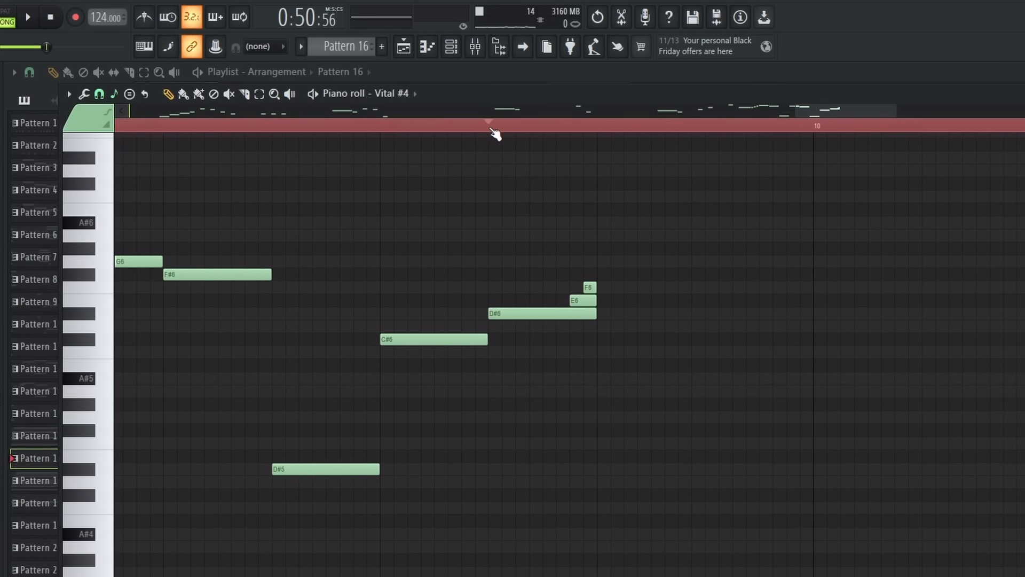
pyautogui.scroll(-2, 495, 130)
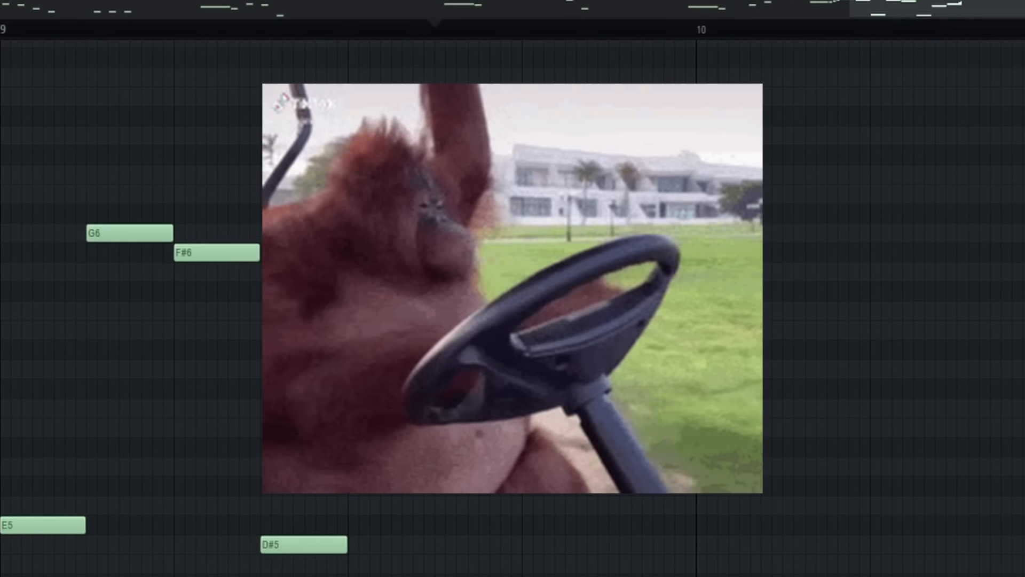
pyautogui.press('space')
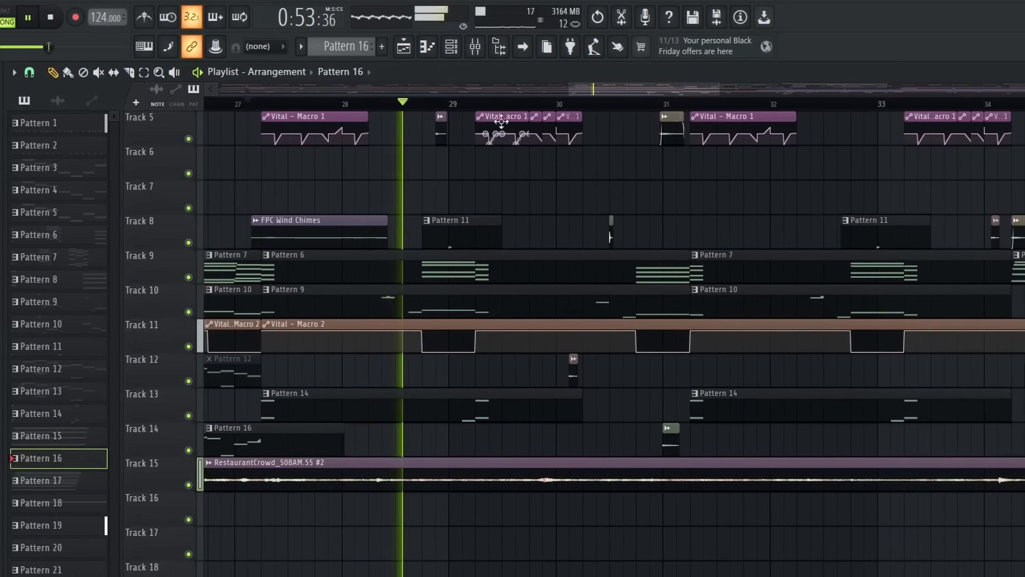
# - Play the arrangement to mid-bar 30, then open the FPC Wind Chimes clip on Track 8 and play from its start in bar 27
pyautogui.scroll(-3, 623, 225)
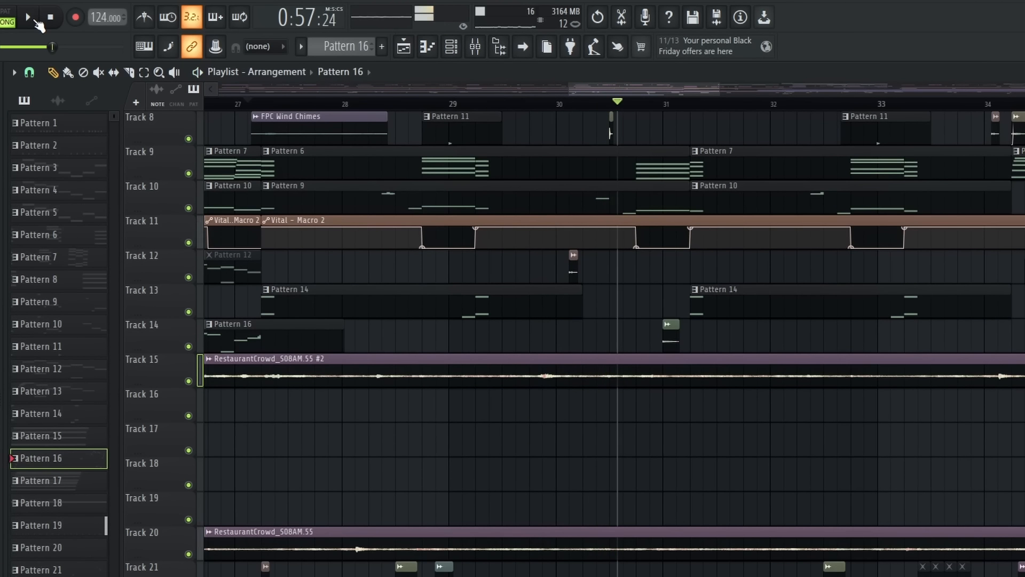
pyautogui.scroll(7, 338, 132)
pyautogui.scroll(-2, 313, 108)
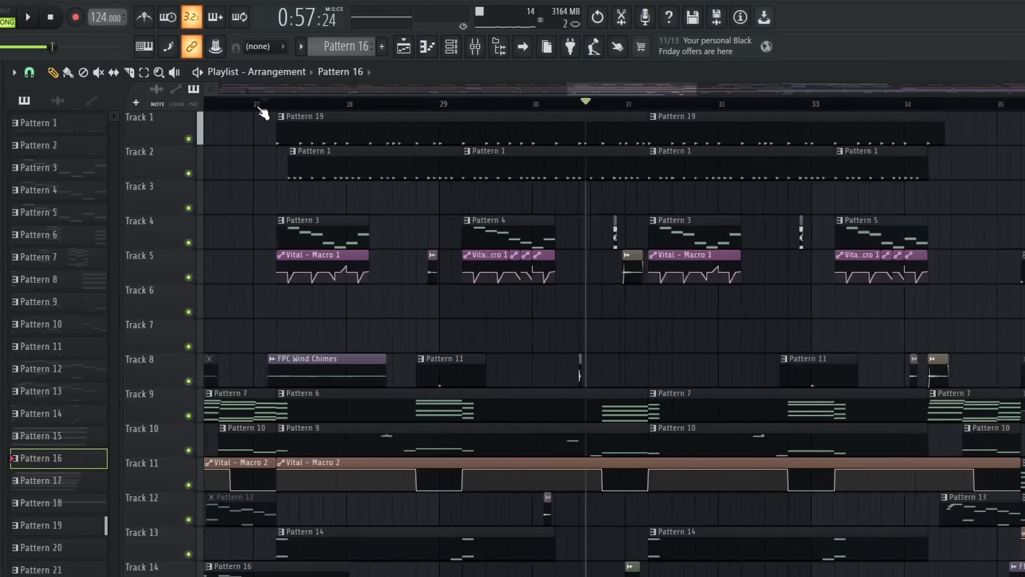
pyautogui.scroll(2, 263, 113)
pyautogui.doubleClick(345, 378)
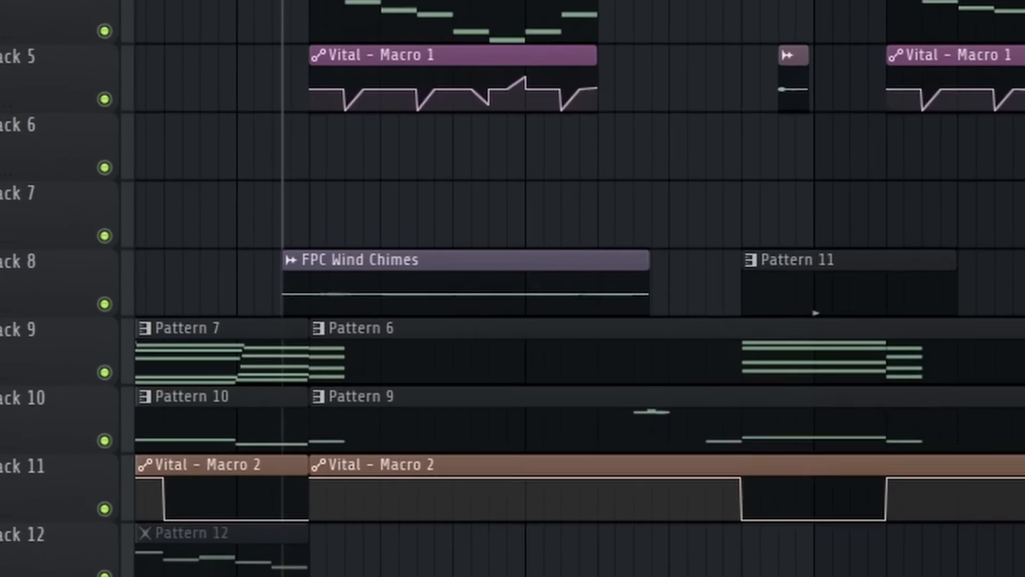
pyautogui.click(40, 17)
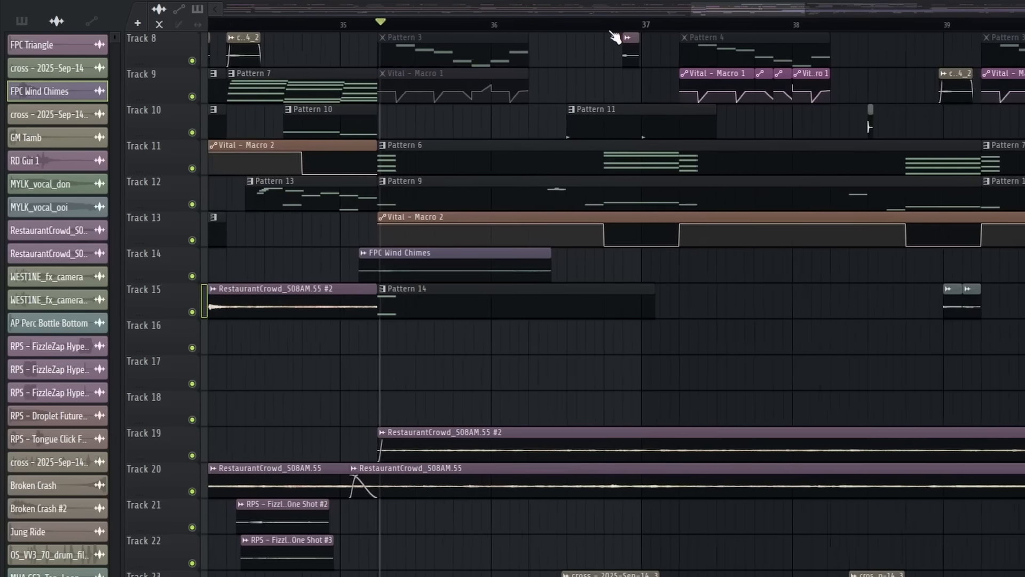
# - Examine the layers of the section starting at bar 35 and open Pattern 22 on Track 25 with its Serum 2 instrument
pyautogui.scroll(2, 611, 32)
pyautogui.scroll(3, 483, 184)
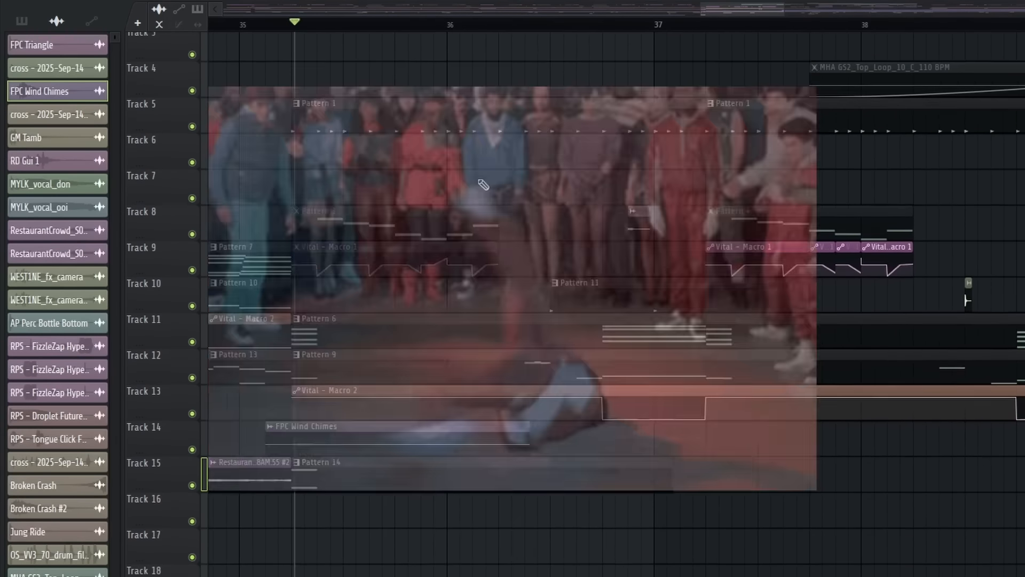
pyautogui.scroll(-5, 484, 184)
pyautogui.scroll(-5, 515, 31)
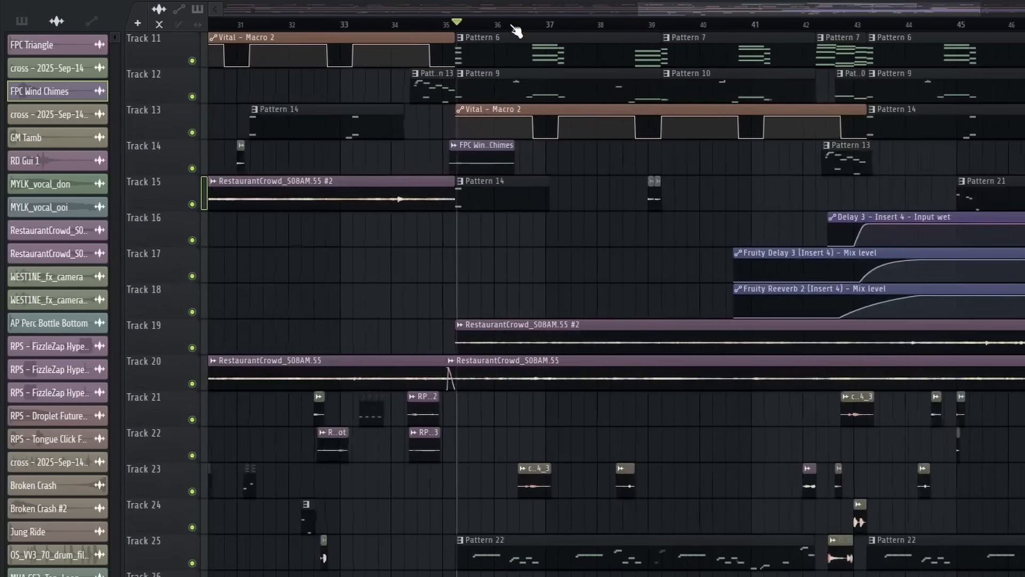
pyautogui.scroll(4, 751, 33)
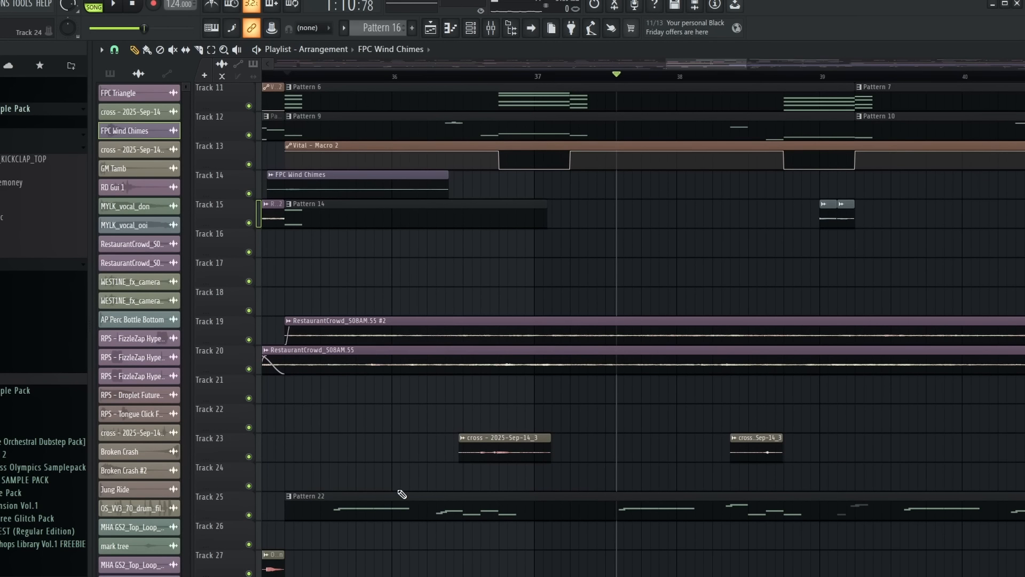
pyautogui.doubleClick(401, 496)
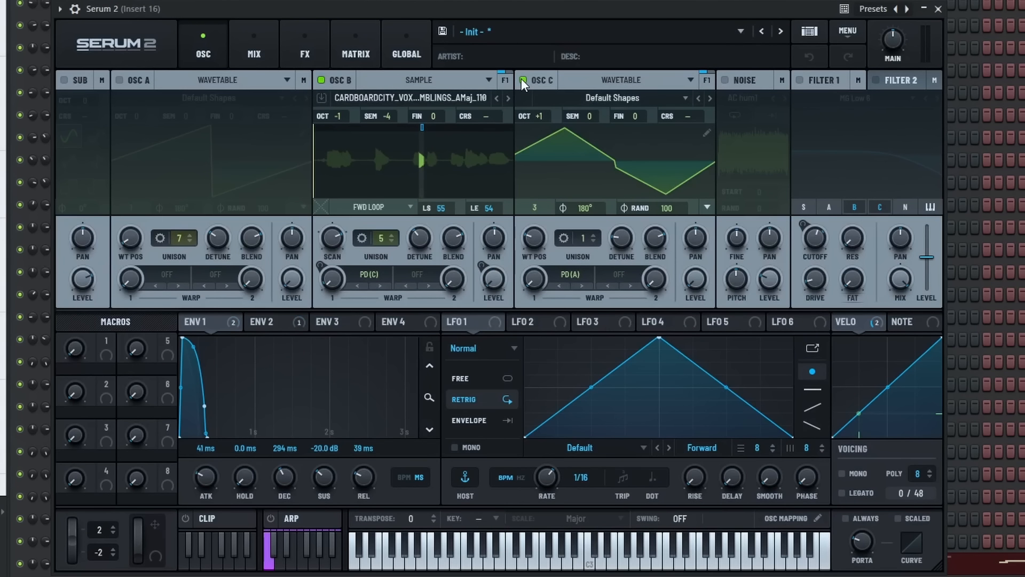
# - Show Serum 2's effects rack and examine its compressor, equalizer, distortion and chorus modules
pyautogui.click(314, 50)
pyautogui.scroll(-1, 338, 159)
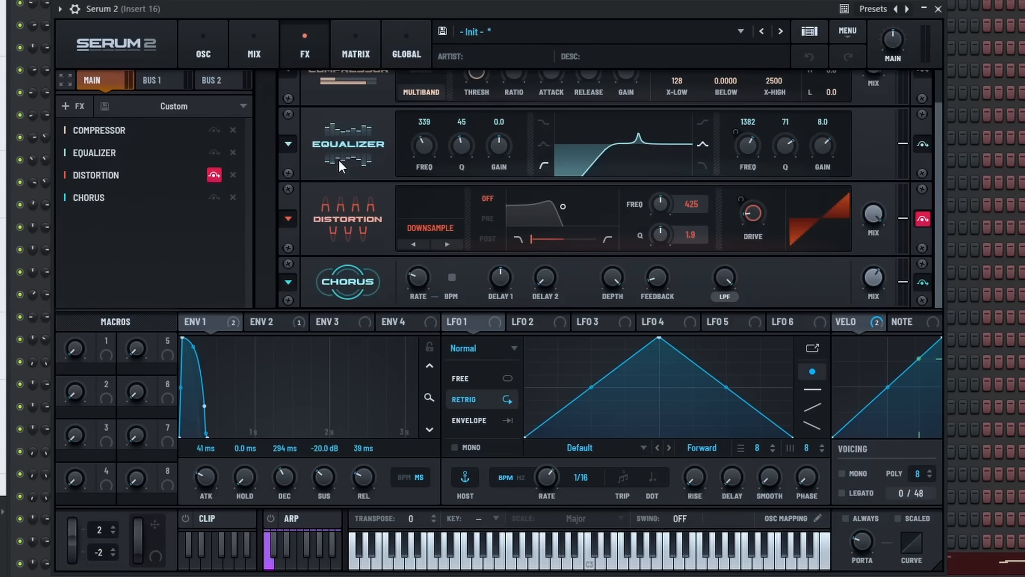
pyautogui.scroll(1, 344, 155)
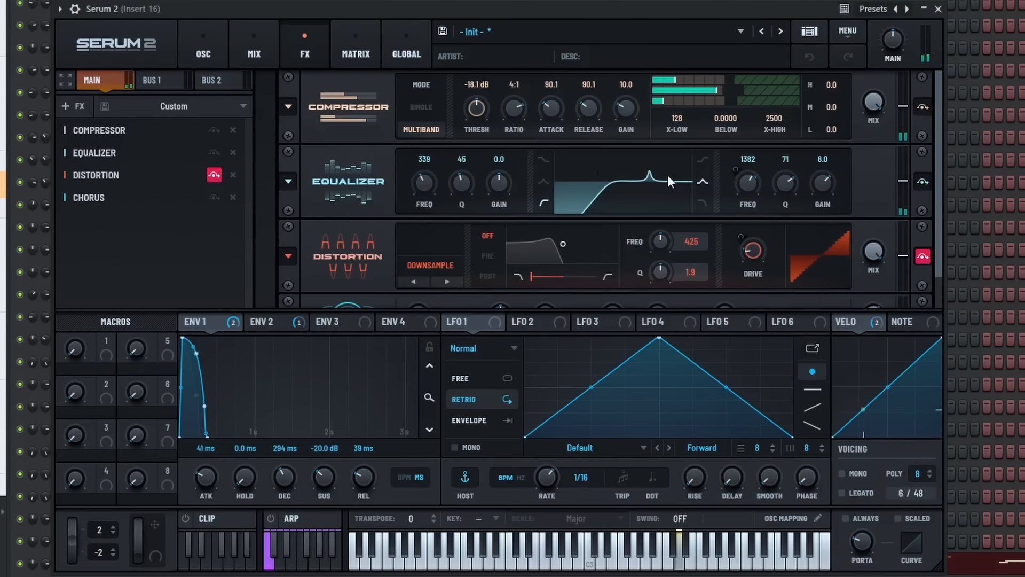
# - Bypass and re-enable Serum 2's equalizer and compressor to compare the vocal sound with and without them
pyautogui.click(924, 177)
pyautogui.click(924, 109)
pyautogui.click(924, 180)
pyautogui.click(925, 107)
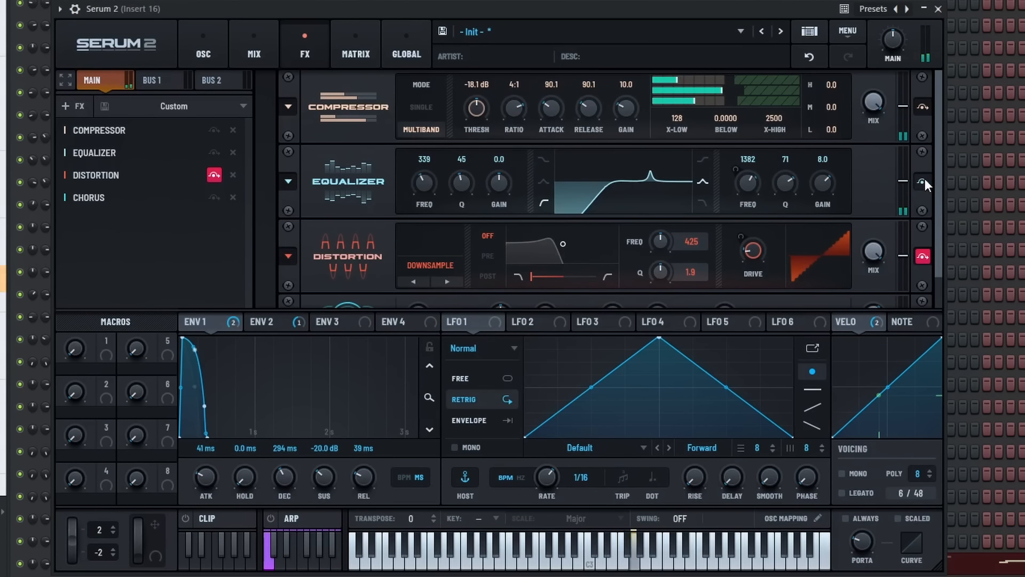
pyautogui.click(925, 180)
pyautogui.click(924, 181)
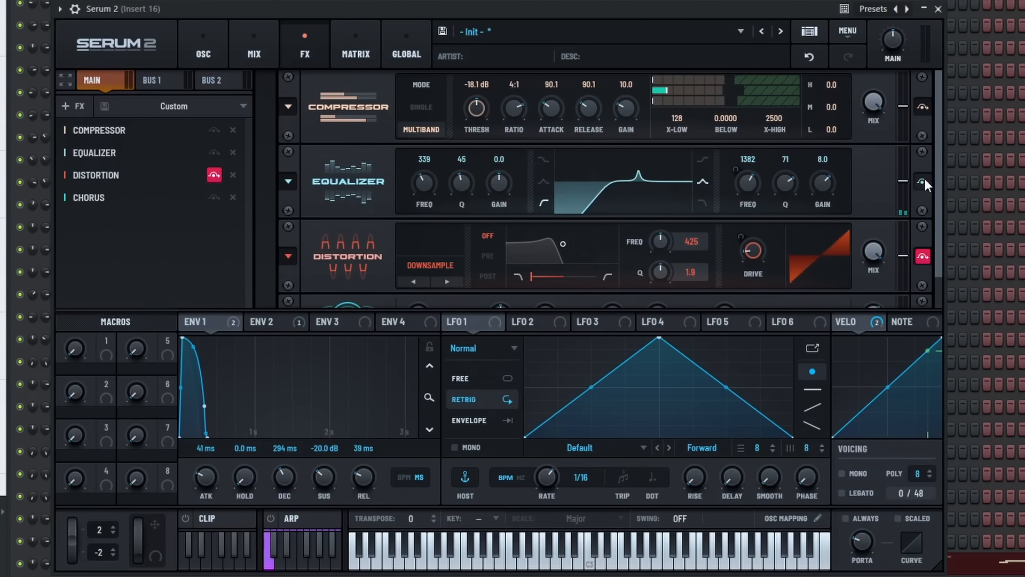
pyautogui.scroll(-1, 931, 283)
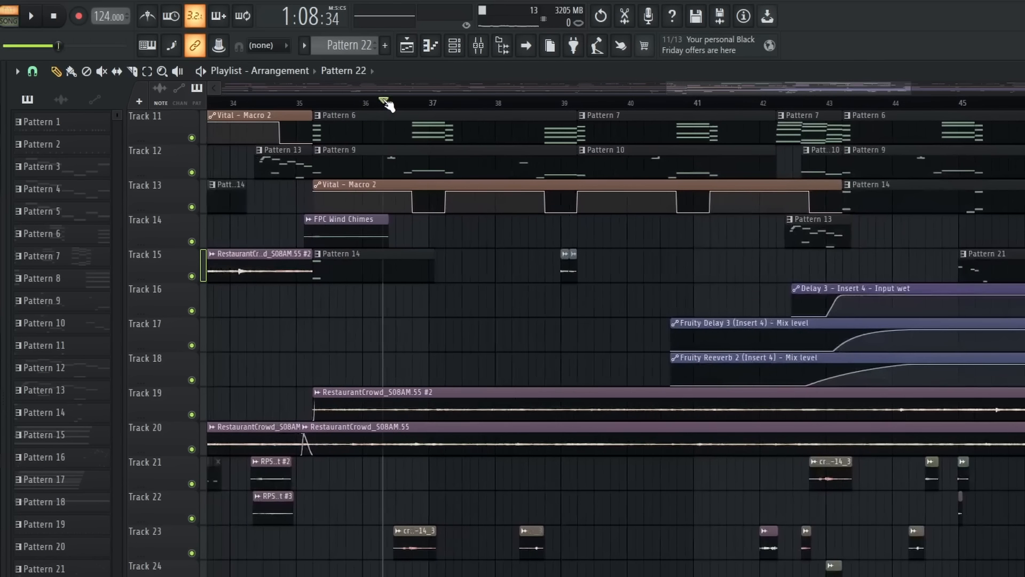
# - Play the arrangement from bar 36 into bar 43, checking the muted top loops, Pattern 13 and the delay and reverb automation
pyautogui.click(31, 20)
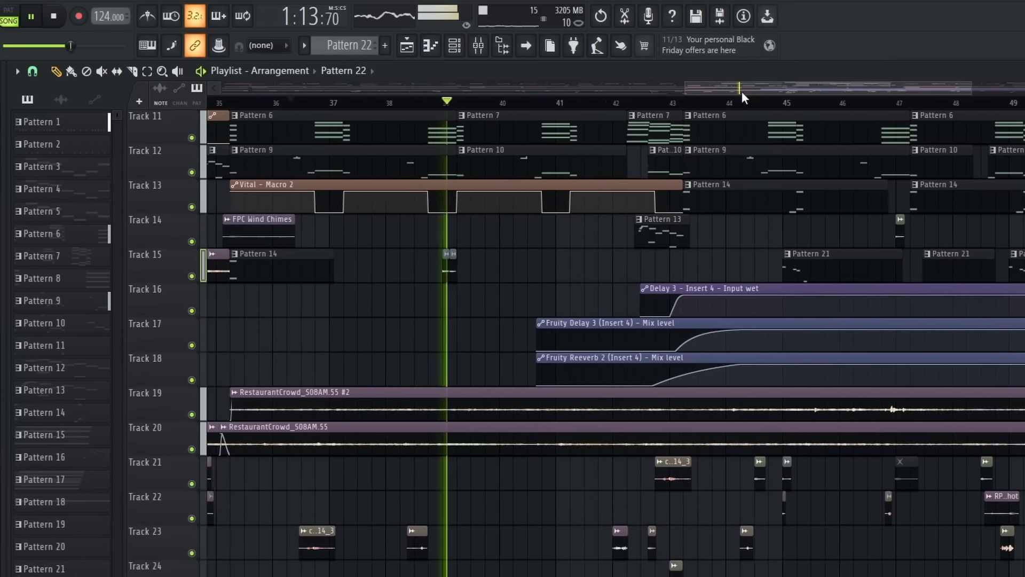
pyautogui.scroll(5, 549, 279)
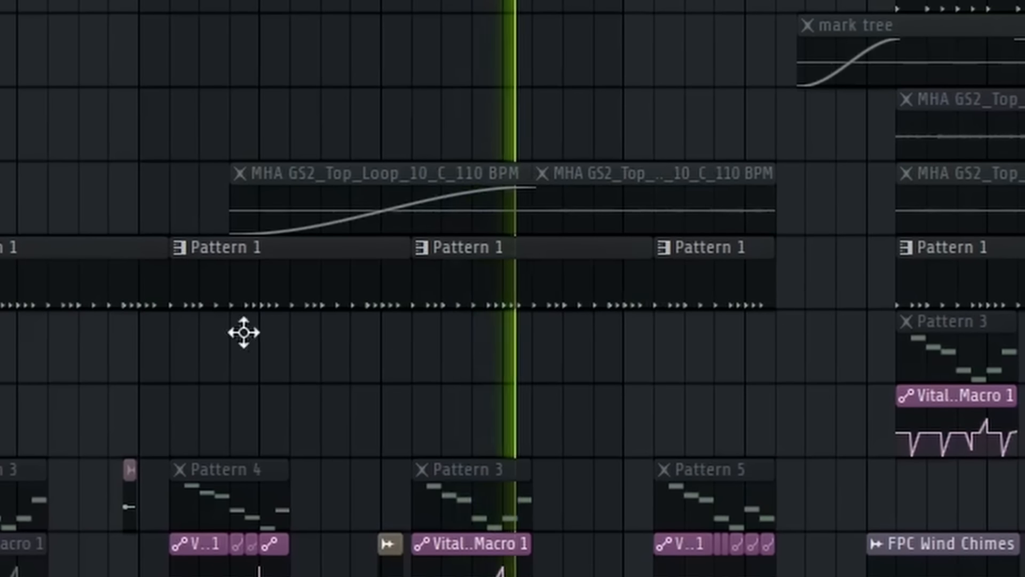
pyautogui.scroll(-3, 713, 64)
pyautogui.scroll(5, 712, 65)
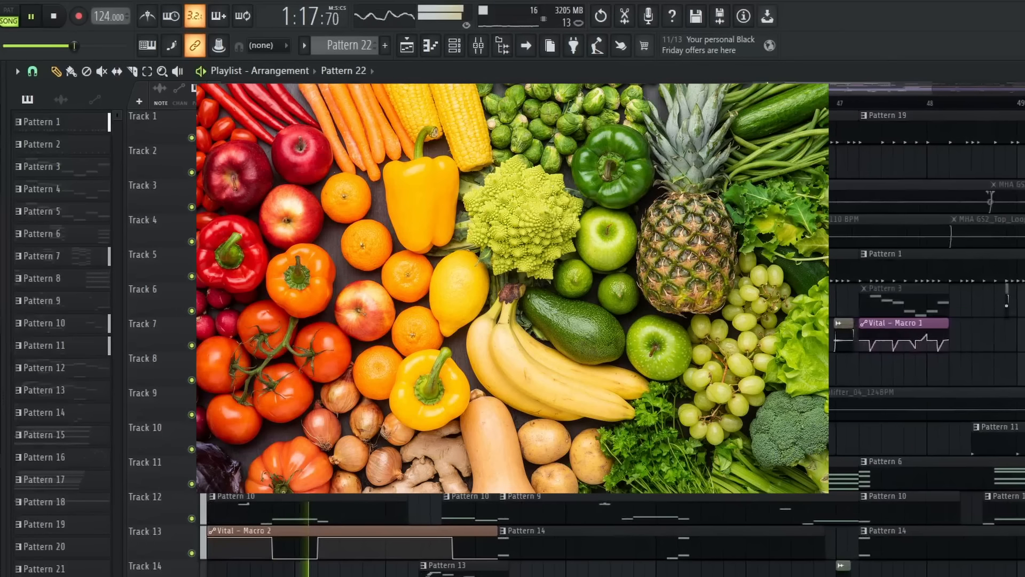
pyautogui.scroll(-5, 457, 245)
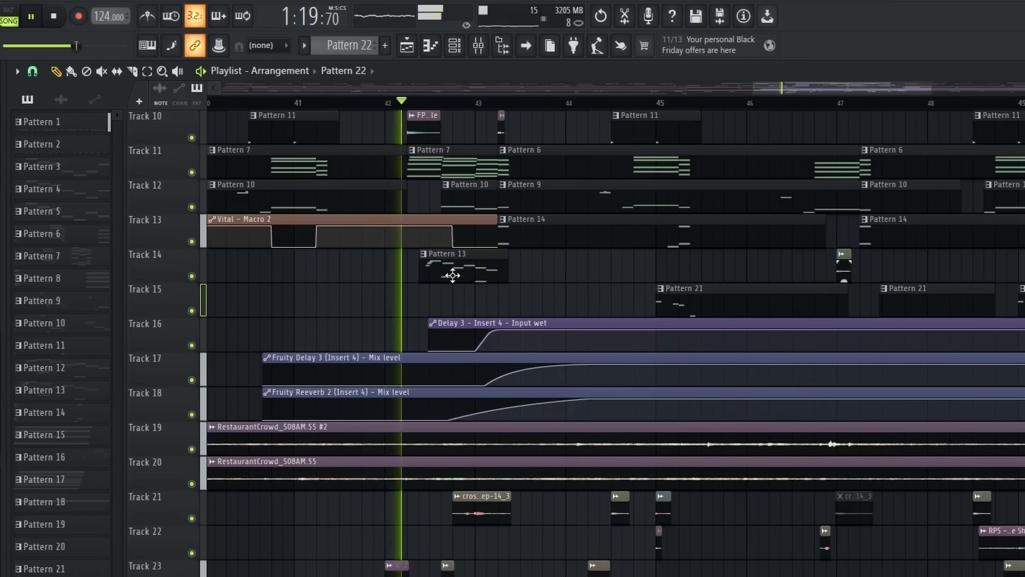
pyautogui.scroll(3, 689, 196)
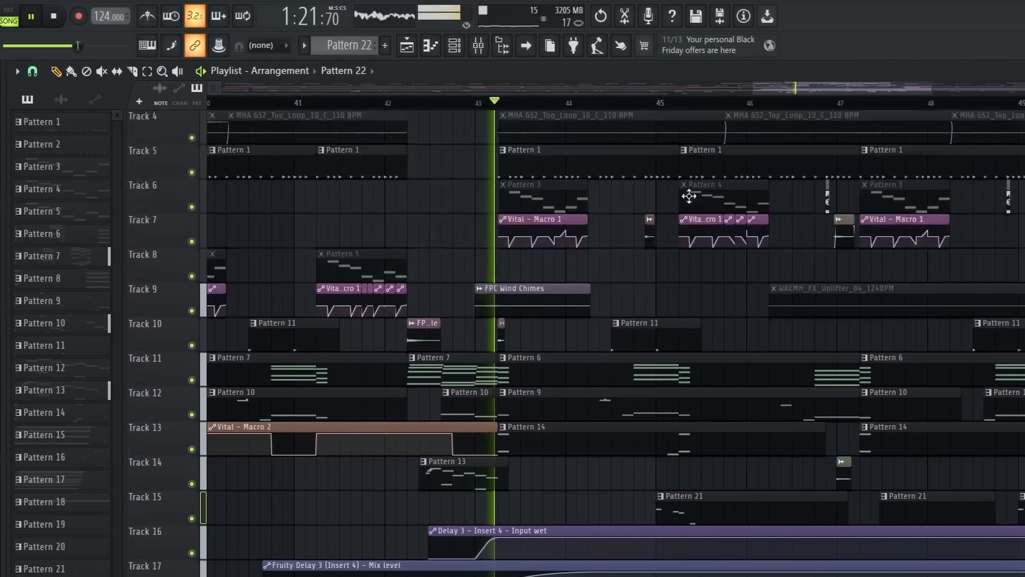
# - Follow playback past bar 44, audition Pattern 21's Vital #5 notes in bar 3 and return to the Playlist
pyautogui.moveTo(807, 89); pyautogui.dragTo(841, 94)
pyautogui.scroll(-4, 496, 267)
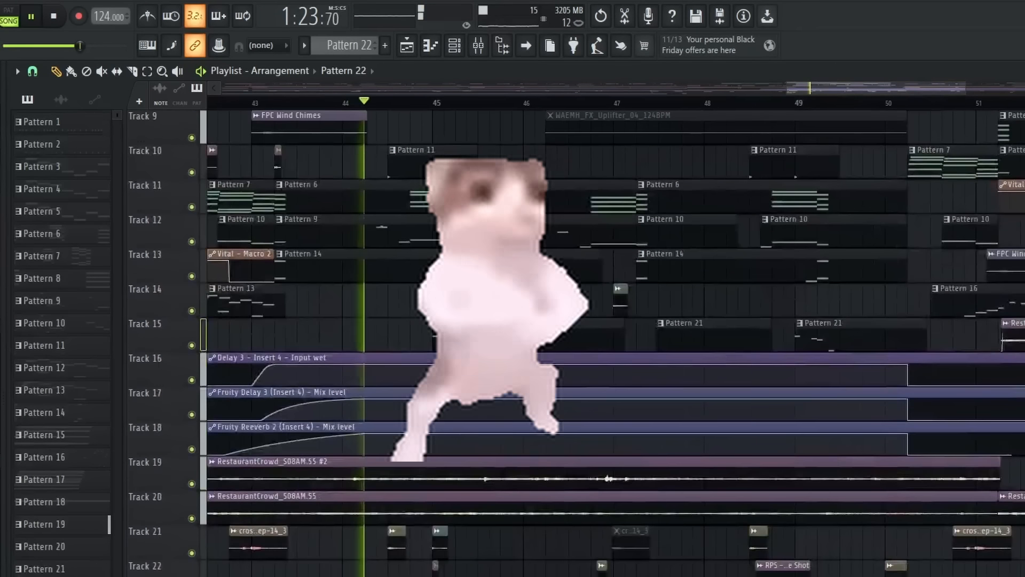
pyautogui.scroll(3, 496, 267)
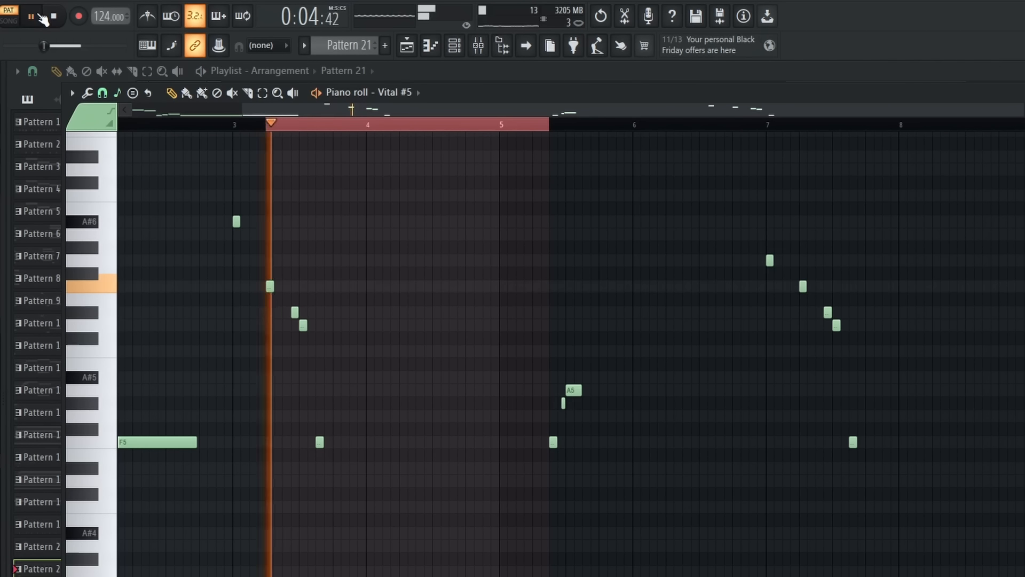
pyautogui.click(42, 18)
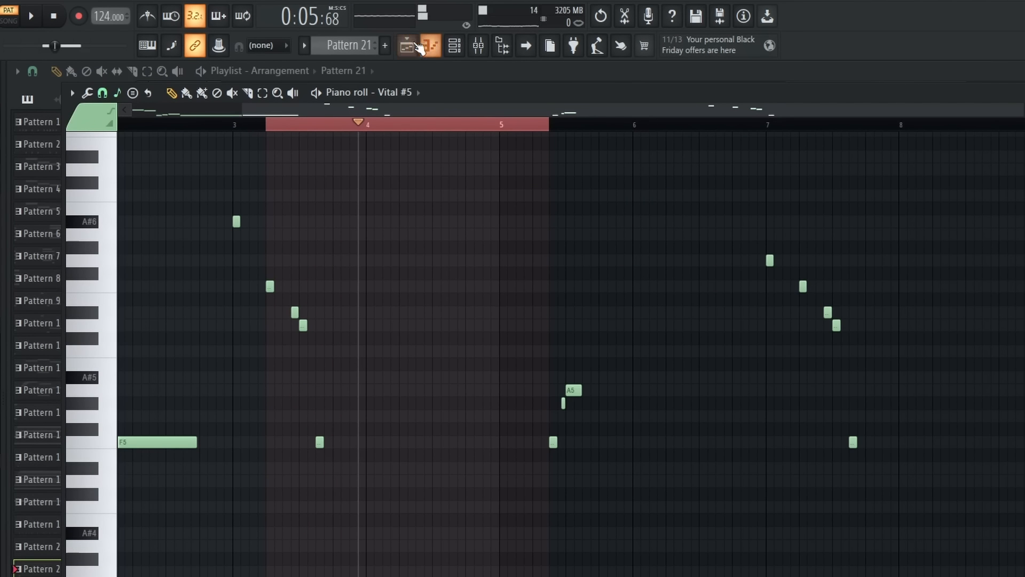
pyautogui.click(408, 47)
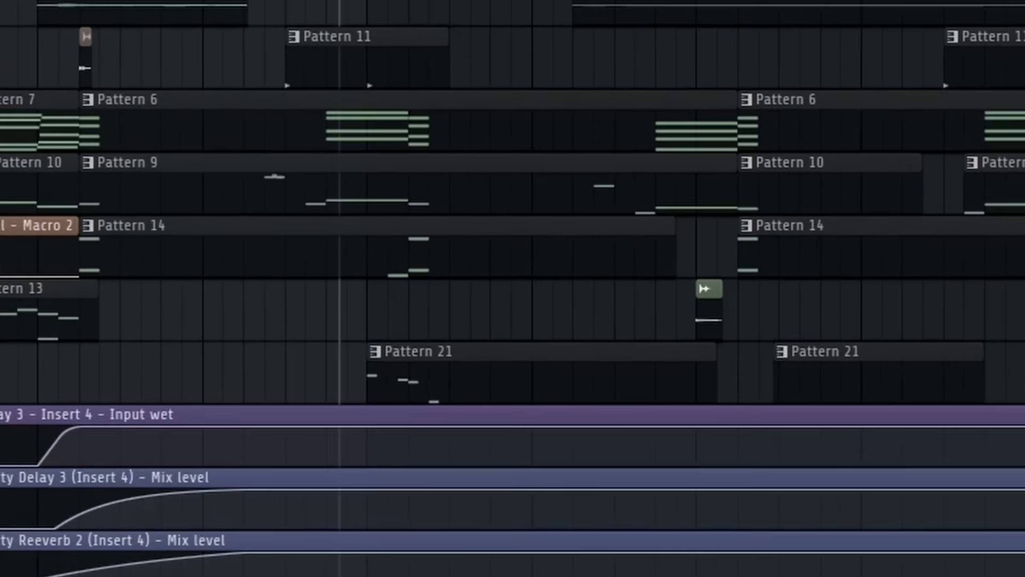
# - Play from late bar 44 through the Pattern 21 clips on Track 15 to the delay and reverb automation drops near bar 50
pyautogui.press('space')
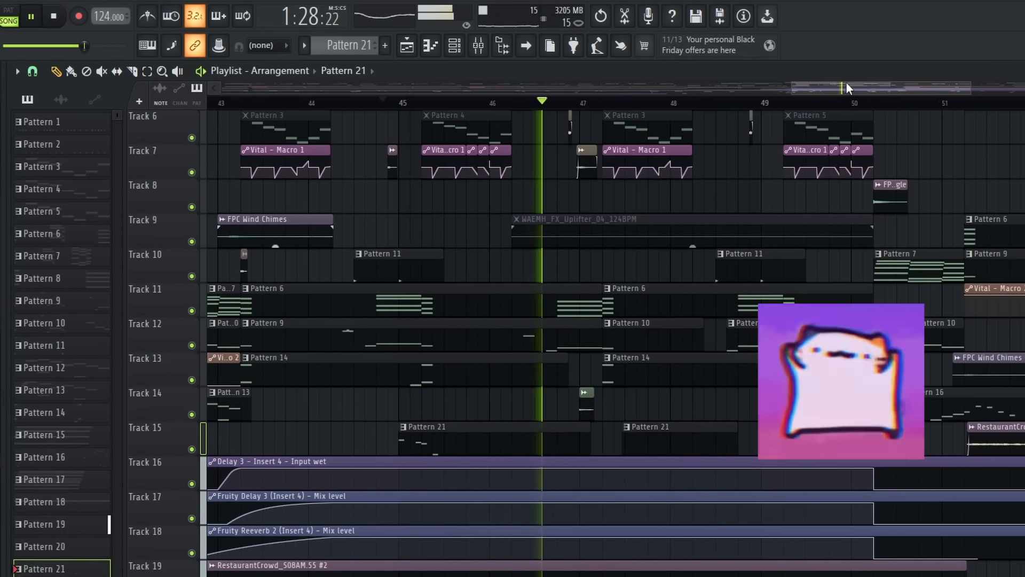
pyautogui.moveTo(847, 82); pyautogui.dragTo(884, 93)
pyautogui.scroll(-3, 704, 262)
pyautogui.scroll(-1, 824, 103)
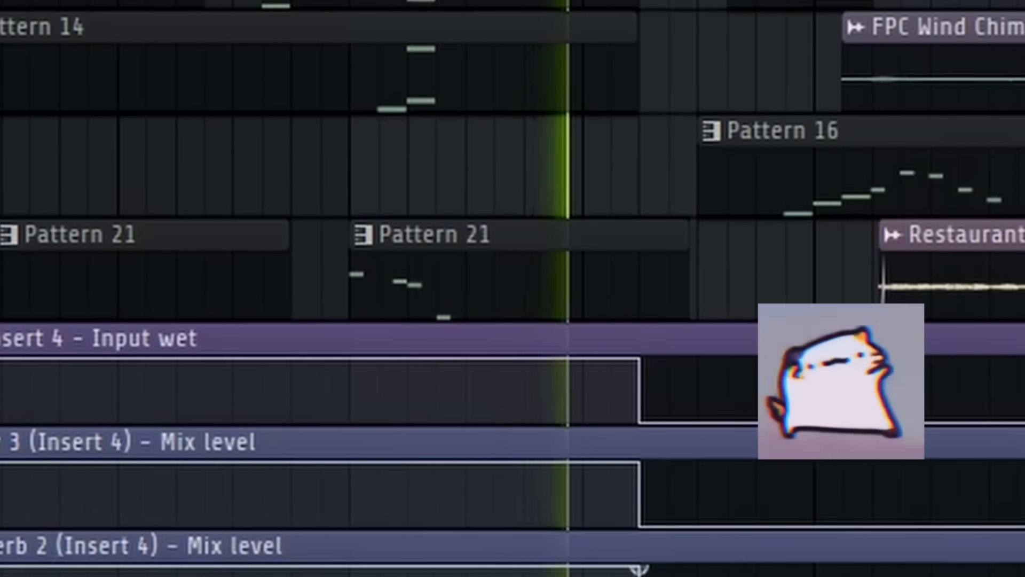
pyautogui.scroll(3, 513, 288)
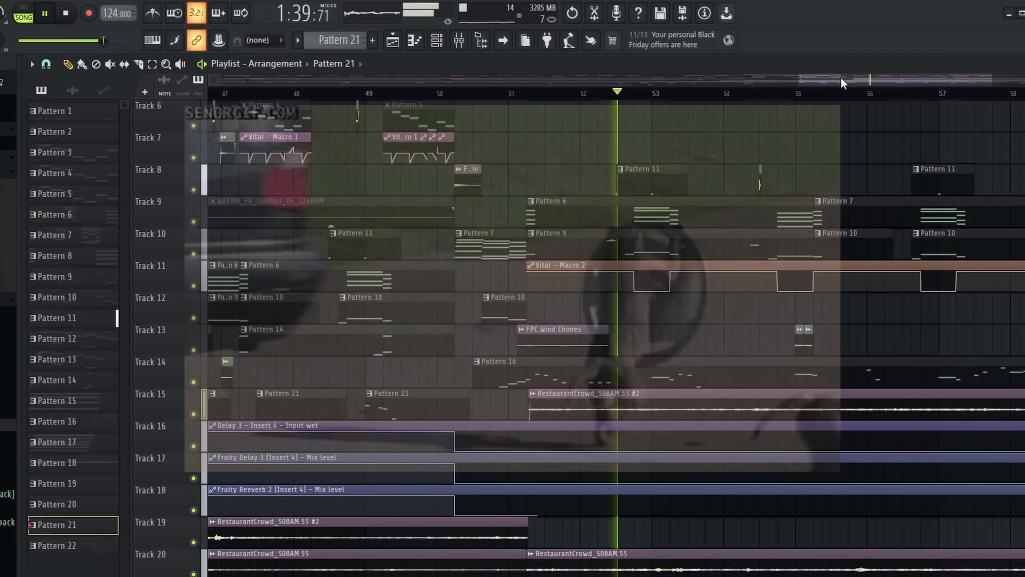
# - Follow playback from bar 52 to bar 60, checking the Pattern 20 and Pattern 19 drums and the mark tree clip
pyautogui.moveTo(841, 78); pyautogui.dragTo(895, 103)
pyautogui.scroll(5, 856, 134)
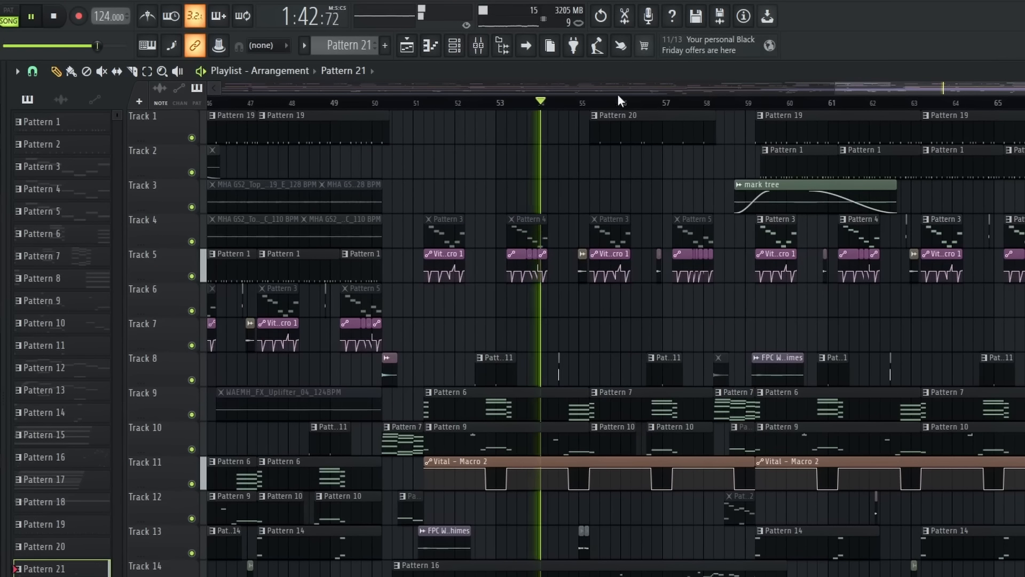
pyautogui.scroll(5, 617, 101)
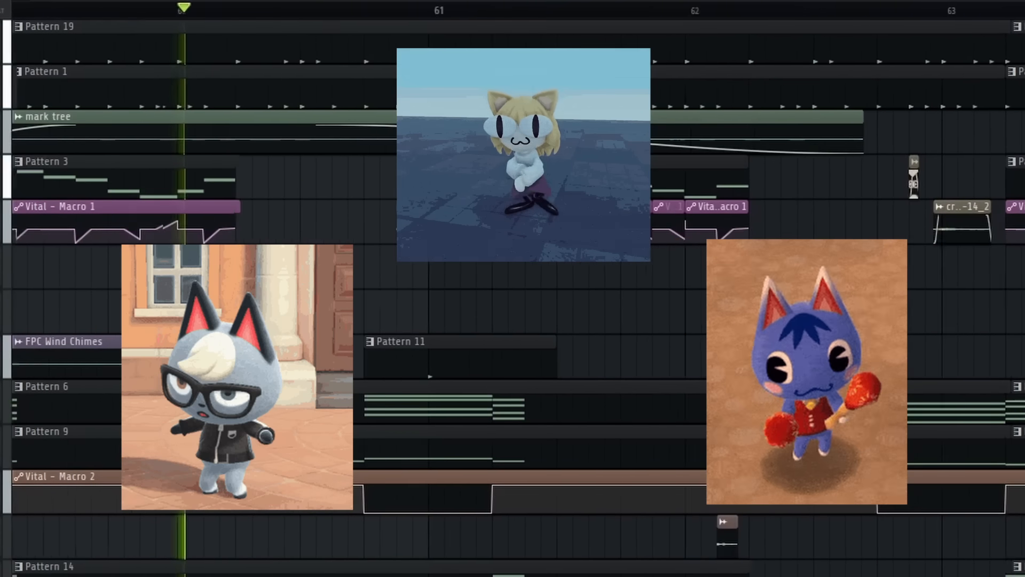
pyautogui.scroll(-5, 989, 27)
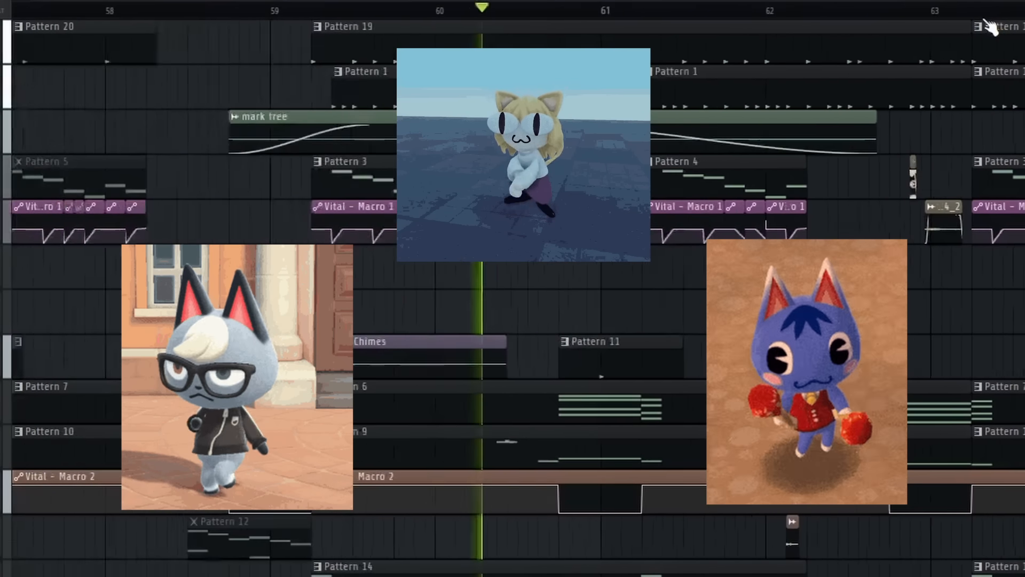
# - Follow playback through bars 60 to 66 and examine the closing Pattern 17, Pattern 18, Pattern 15 and Broken Crash #2 clips
pyautogui.hscroll(3, 991, 7)
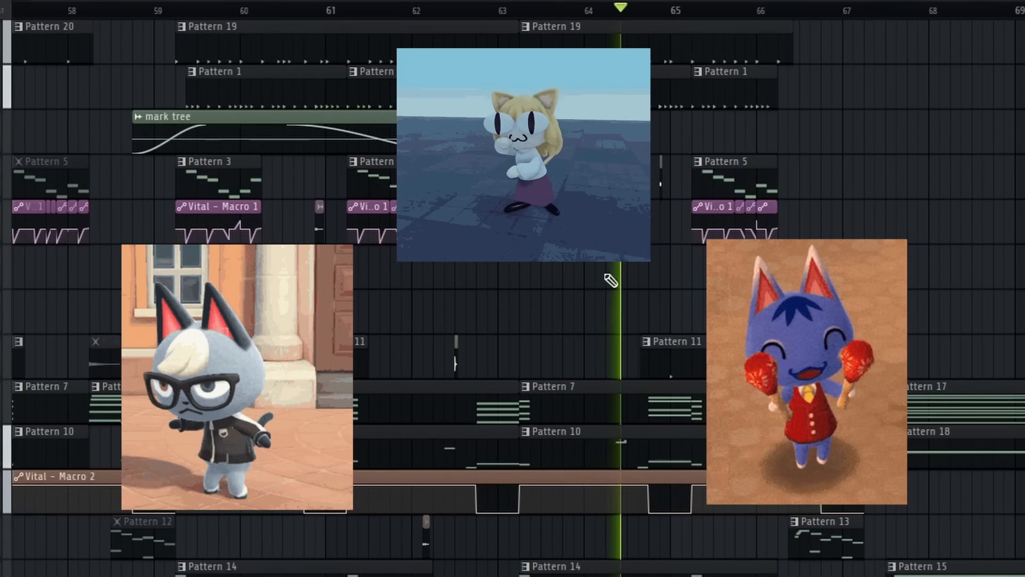
pyautogui.hscroll(4, 905, 143)
pyautogui.scroll(-6, 904, 107)
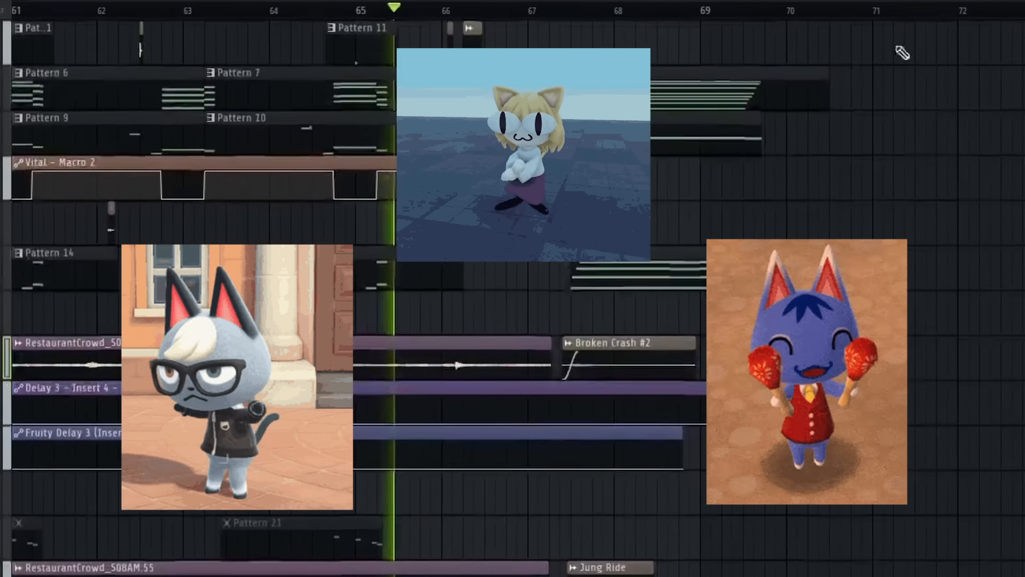
pyautogui.scroll(4, 929, 14)
pyautogui.scroll(1, 833, 48)
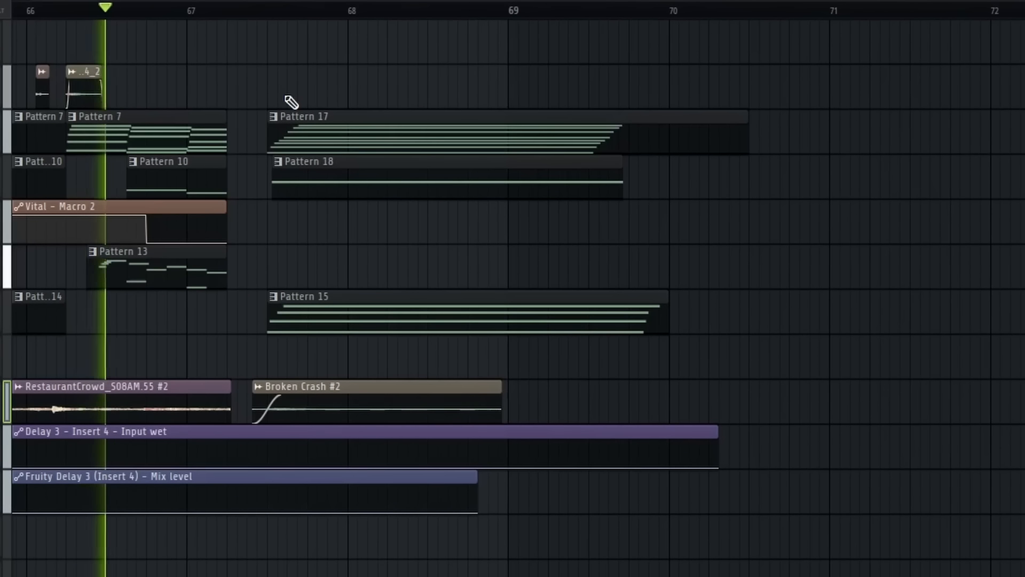